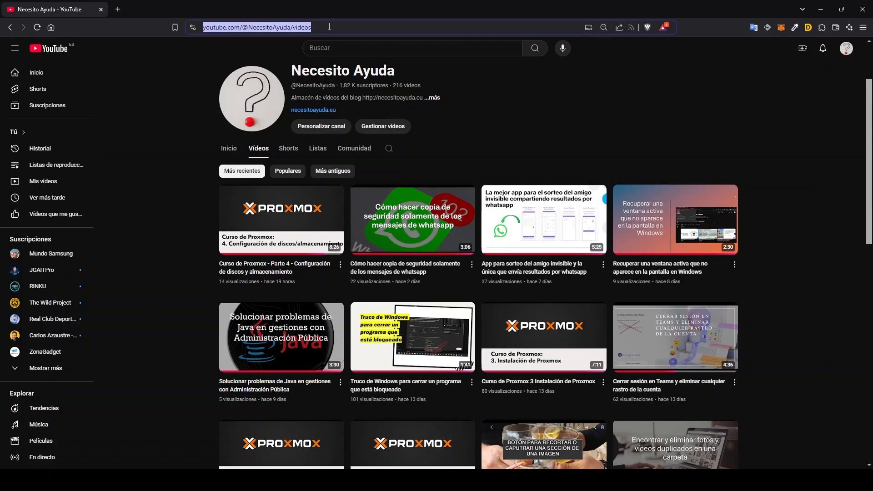
Step: Open the Proxmox server's web interface at 192.168.200.3:8006
{"action": "type", "text": "192.168"}
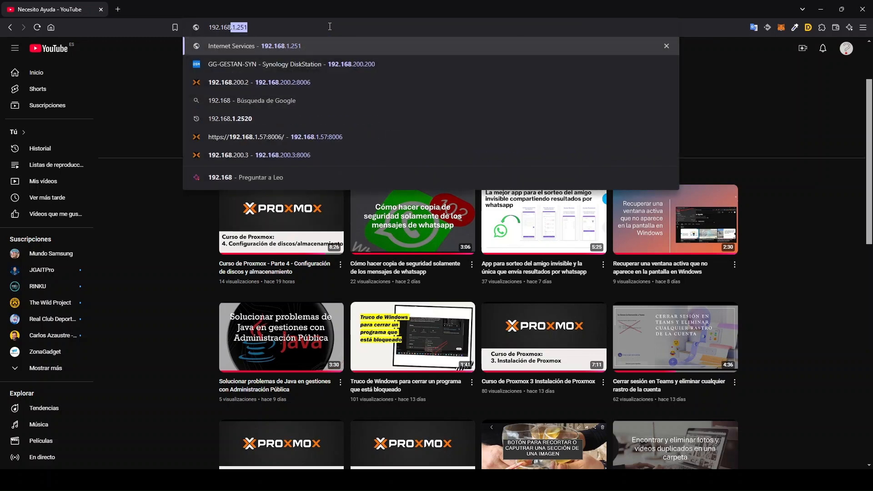
{"action": "type", "text": ".200.3"}
{"action": "key", "text": "Right"}
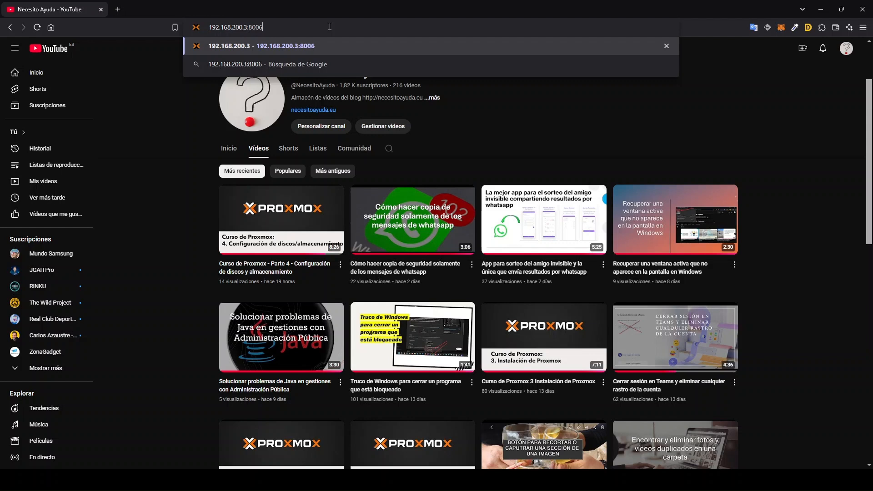
{"action": "key", "text": "Return"}
Step: Log in to serverFUJITSU as root with the account password and dismiss the subscription notice
{"action": "type", "text": "root"}
{"action": "key", "text": "Tab"}
{"action": "type", "text": "•"}
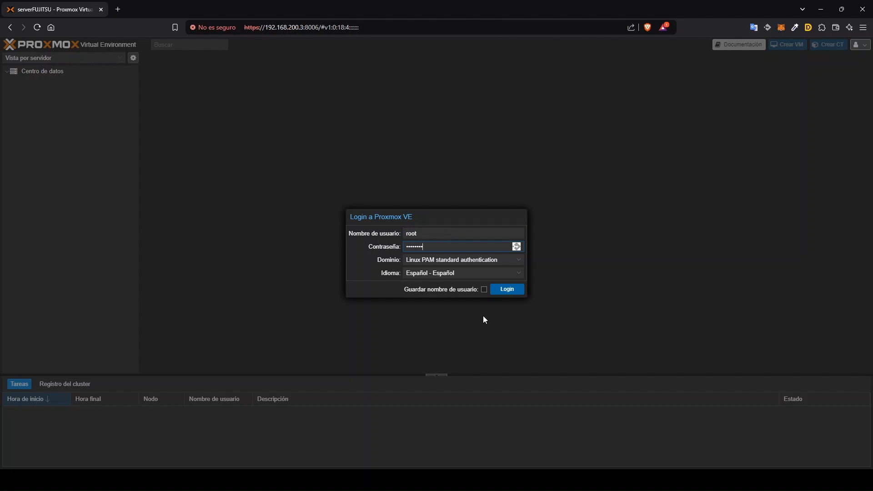
{"action": "left_click", "coordinate": [506, 291]}
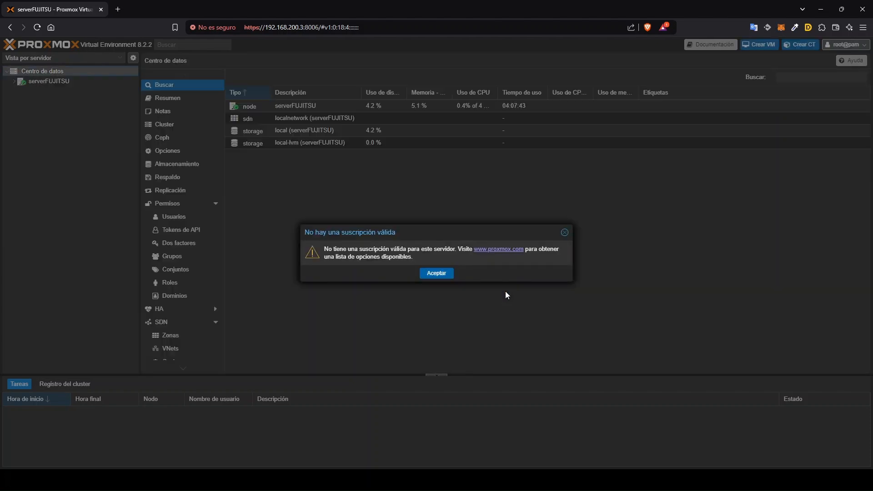
{"action": "left_click", "coordinate": [436, 274]}
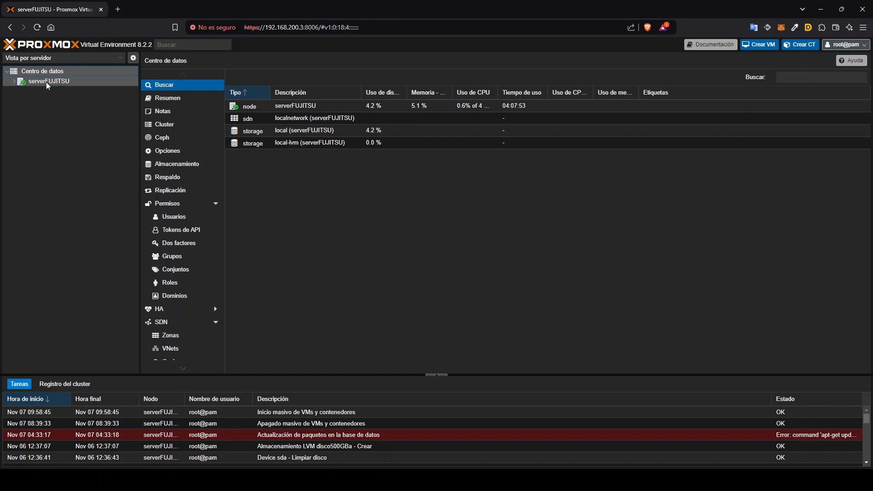
Step: Open the second Proxmox server at 192.168.200.2:8006 in a new browser tab
{"action": "left_click", "coordinate": [118, 9]}
{"action": "type", "text": "192.168"}
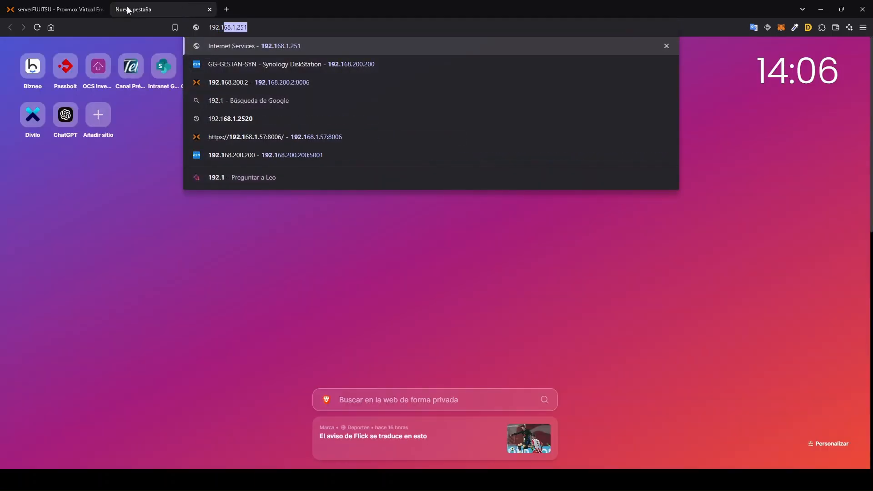
{"action": "type", "text": ".20"}
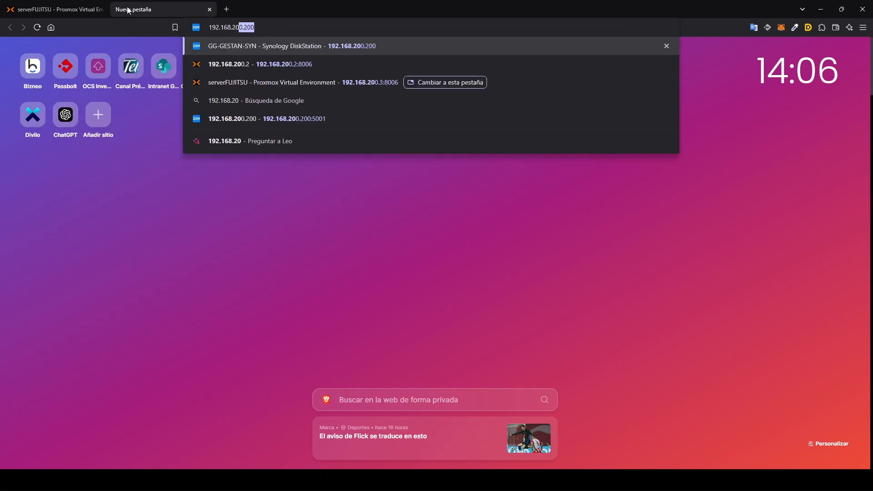
{"action": "type", "text": "0.2:"}
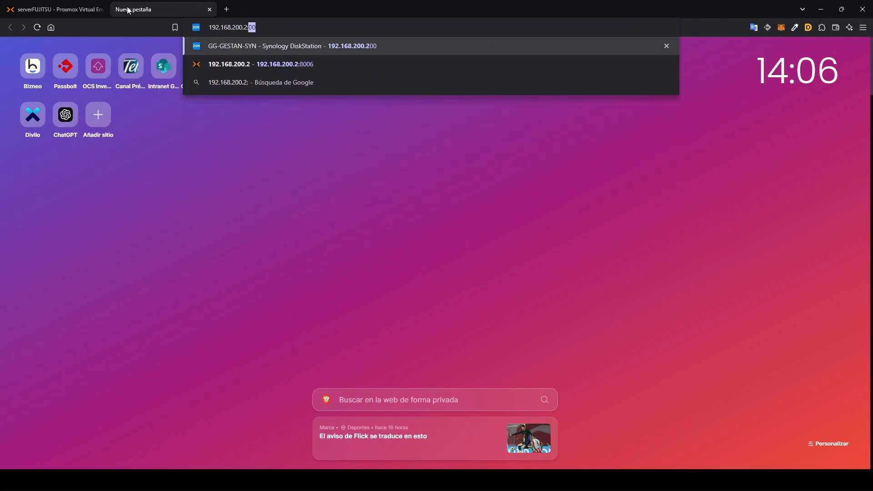
{"action": "type", "text": "8006"}
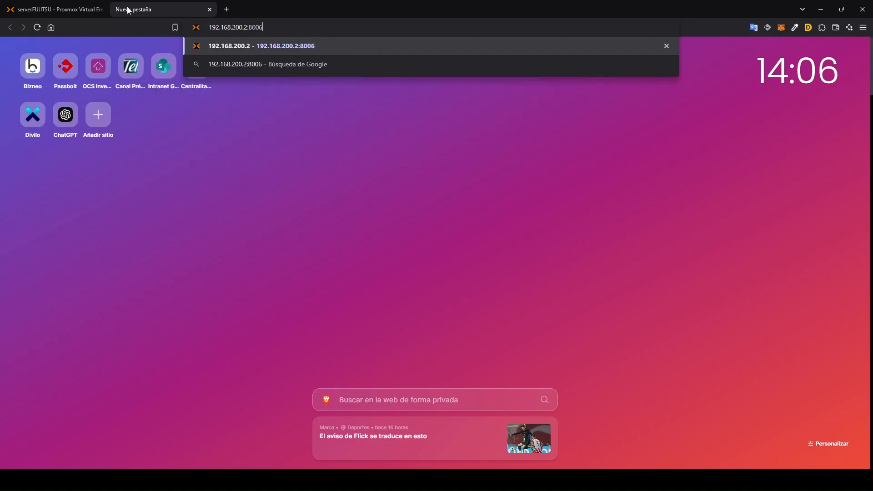
{"action": "key", "text": "Return"}
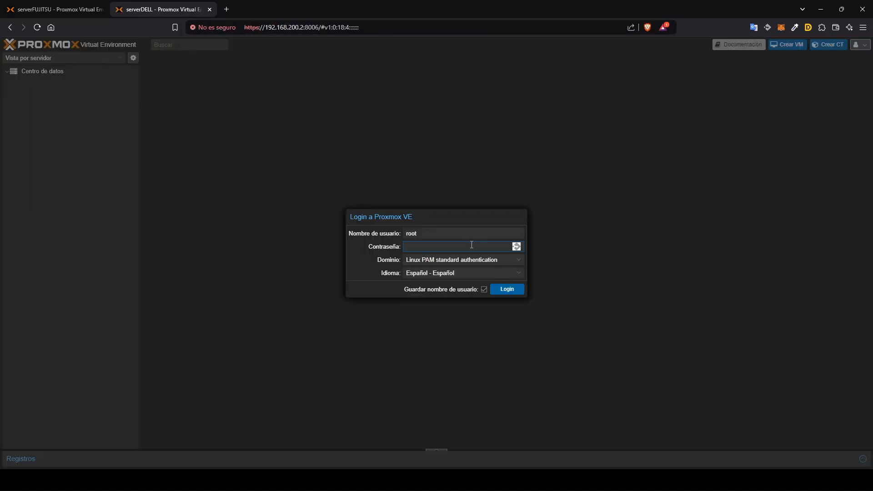
Step: Log in to serverDELL by entering the root account password and dismiss the subscription notice
{"action": "type", "text": "•••••••"}
{"action": "key", "text": "Return"}
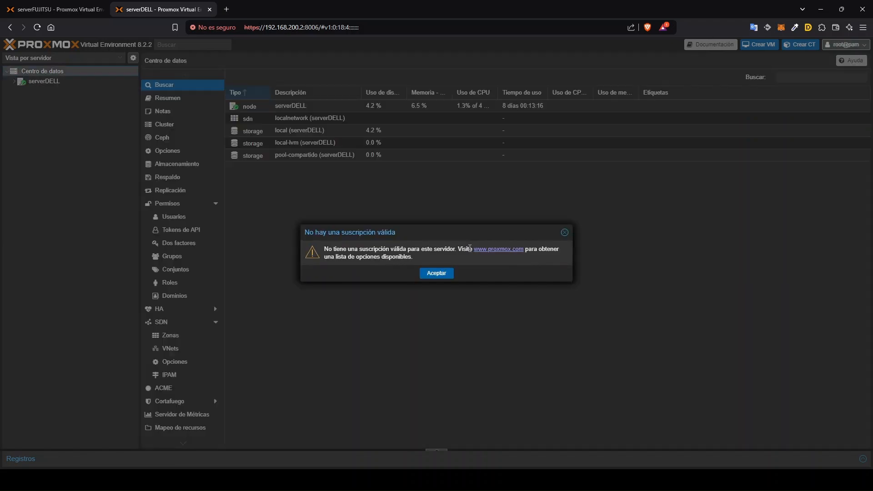
{"action": "left_click", "coordinate": [448, 272]}
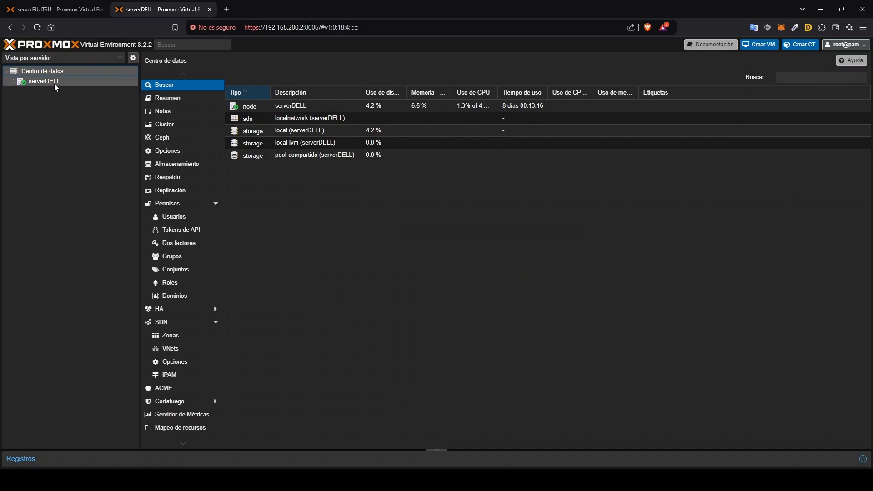
Step: Compare the two servers' overviews and examine the storage summaries of local and pool-compartido on serverDELL
{"action": "left_click", "coordinate": [76, 9]}
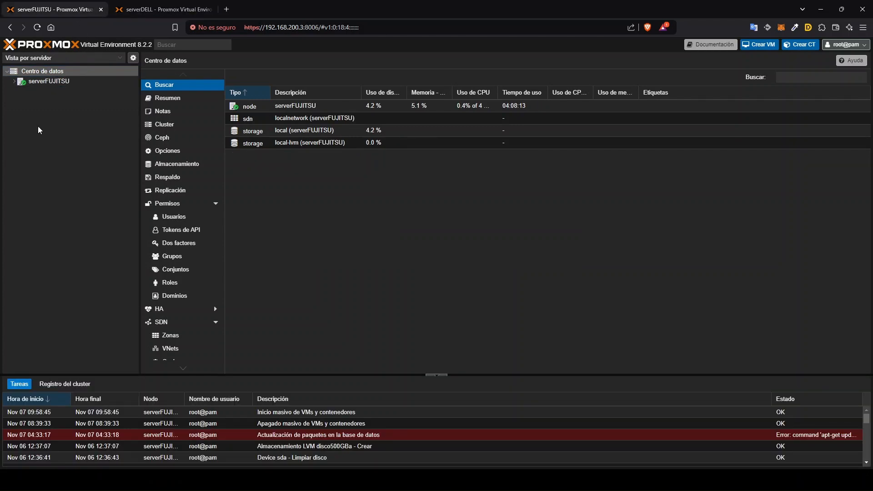
{"action": "left_click", "coordinate": [159, 9]}
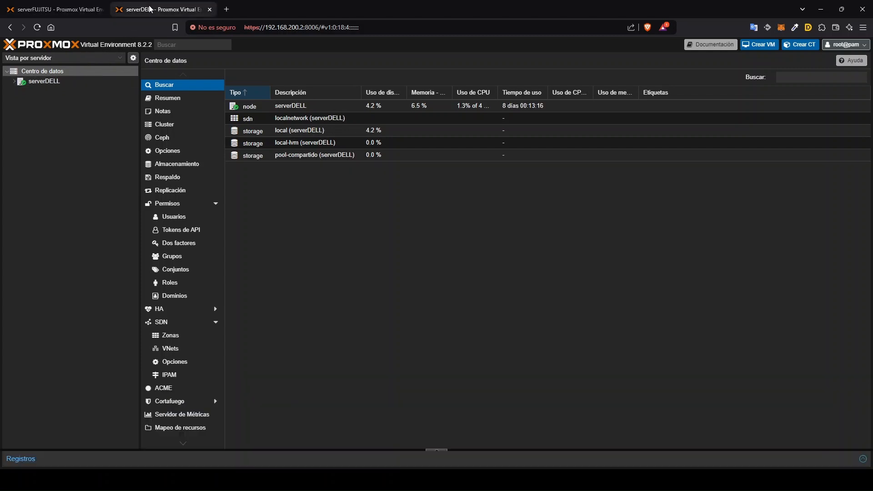
{"action": "left_click", "coordinate": [14, 82]}
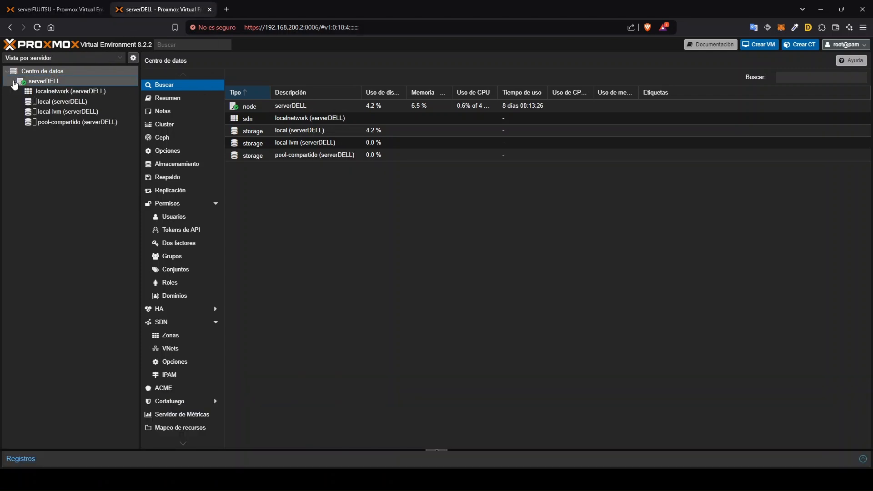
{"action": "left_click", "coordinate": [75, 103]}
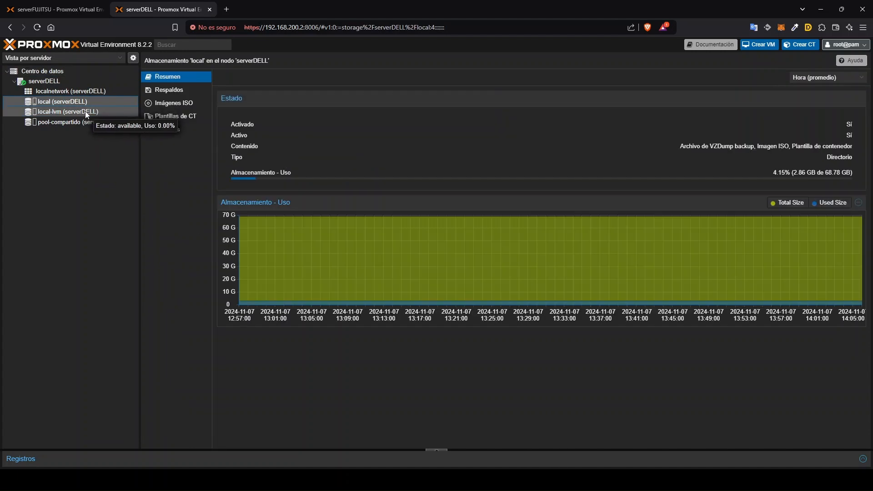
{"action": "left_click", "coordinate": [65, 101]}
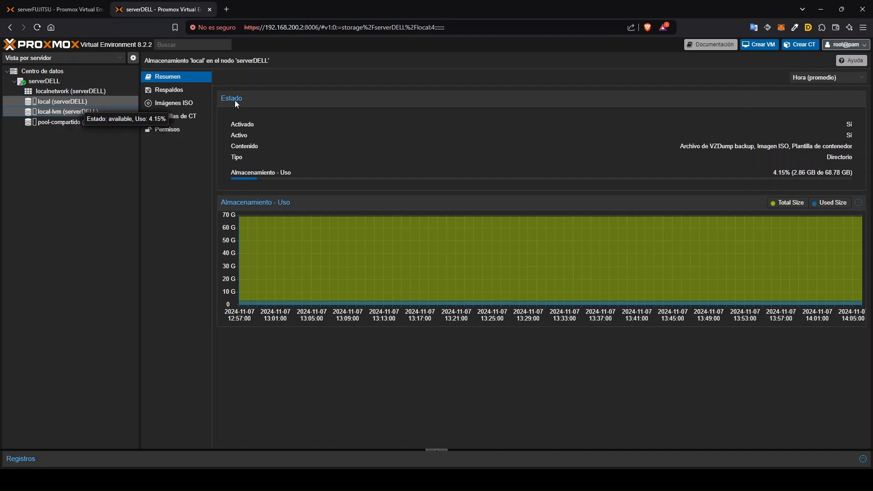
{"action": "left_click", "coordinate": [71, 123]}
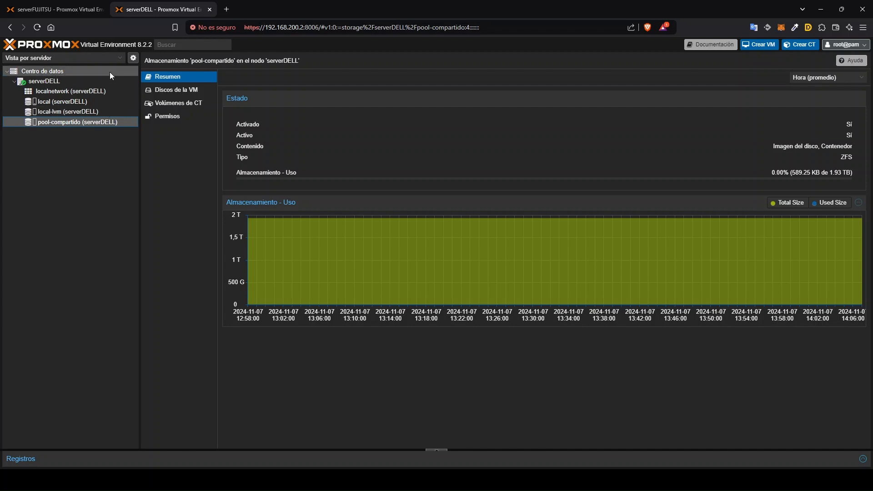
Step: Show the disk list of the serverFUJITSU node and collapse the Discos, Actualizaciones and Sistema groups
{"action": "left_click", "coordinate": [61, 9]}
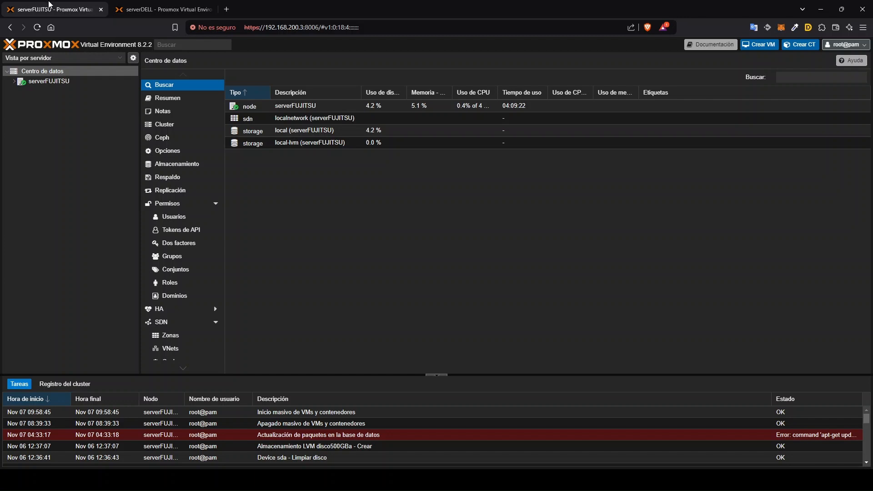
{"action": "left_click", "coordinate": [45, 83]}
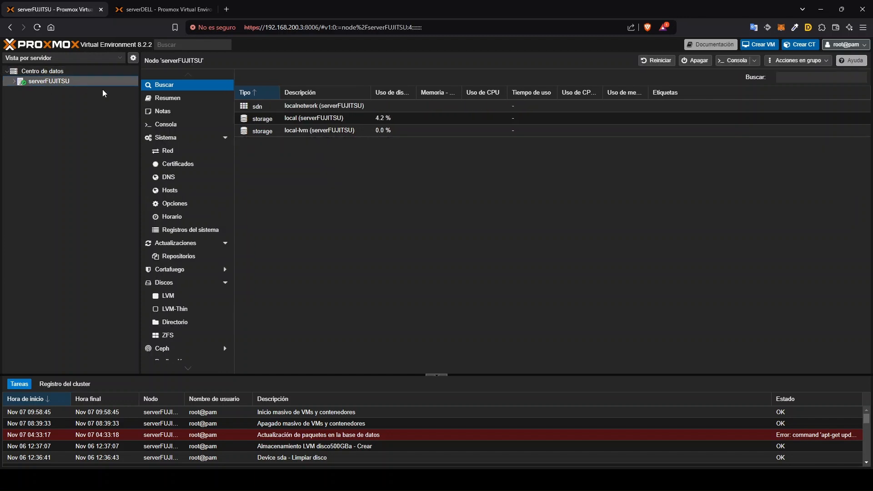
{"action": "left_click", "coordinate": [181, 286]}
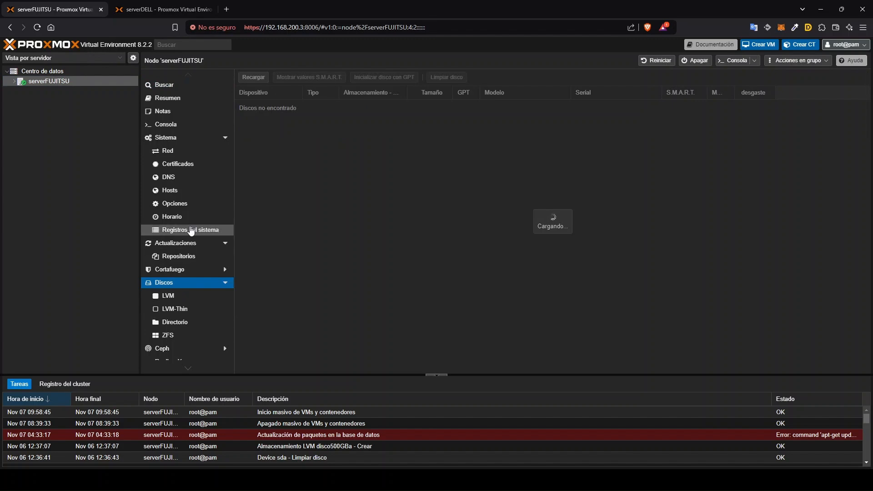
{"action": "left_click", "coordinate": [224, 284]}
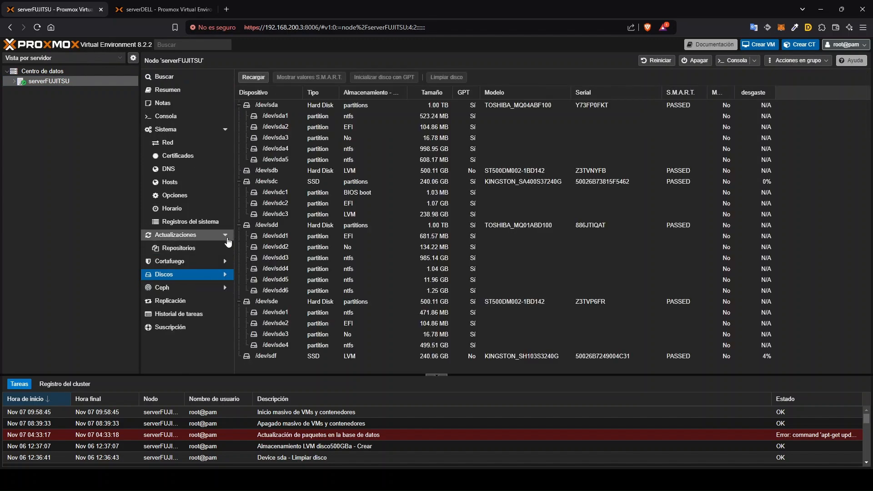
{"action": "left_click", "coordinate": [225, 242]}
{"action": "left_click", "coordinate": [226, 131]}
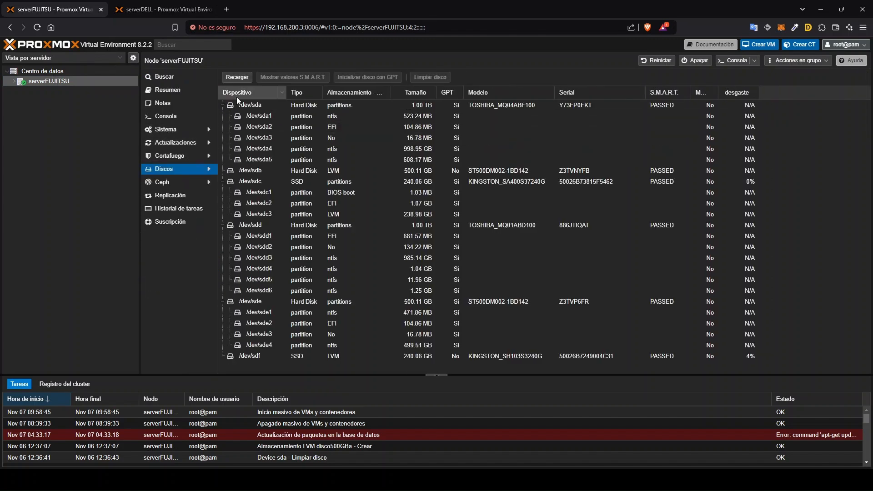
Step: Collapse the partitions of /dev/sda, /dev/sdc, /dev/sdd and /dev/sde so only whole disks are listed
{"action": "left_click", "coordinate": [223, 106]}
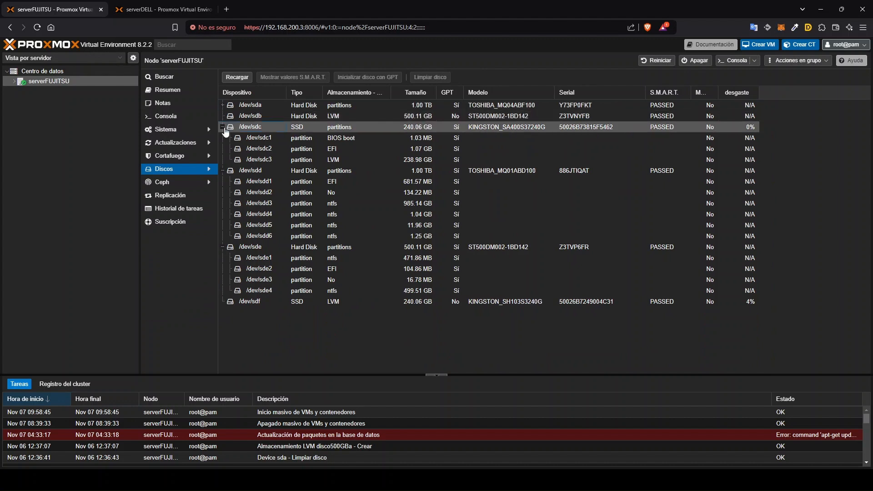
{"action": "left_click", "coordinate": [223, 127]}
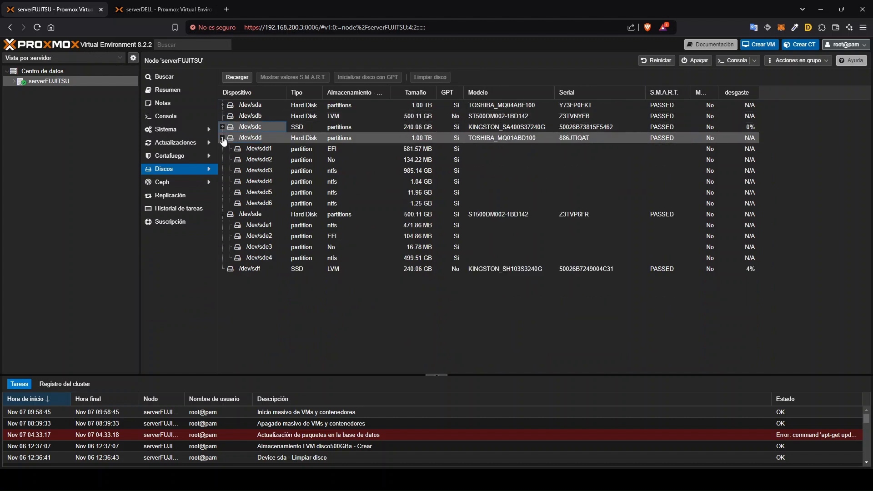
{"action": "left_click", "coordinate": [223, 137]}
{"action": "left_click", "coordinate": [223, 149]}
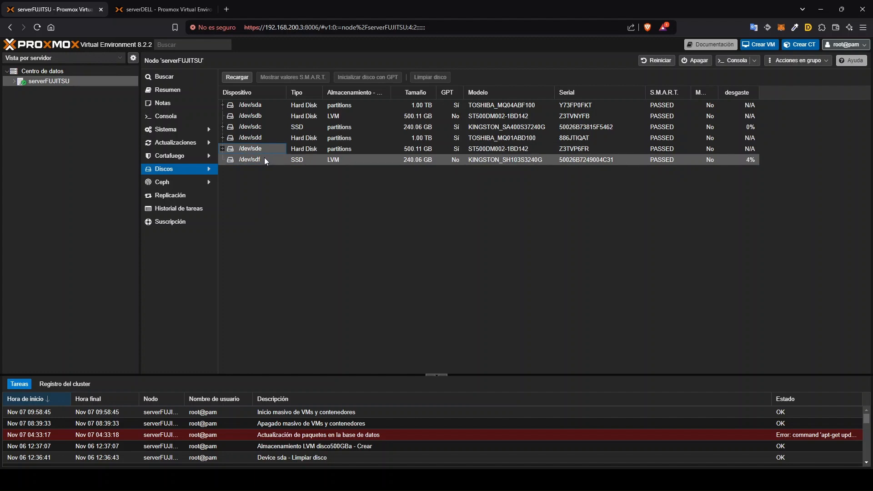
Step: Examine the partitions of /dev/sdc, /dev/sdd and /dev/sde, and collapse each disk again
{"action": "left_click", "coordinate": [223, 128]}
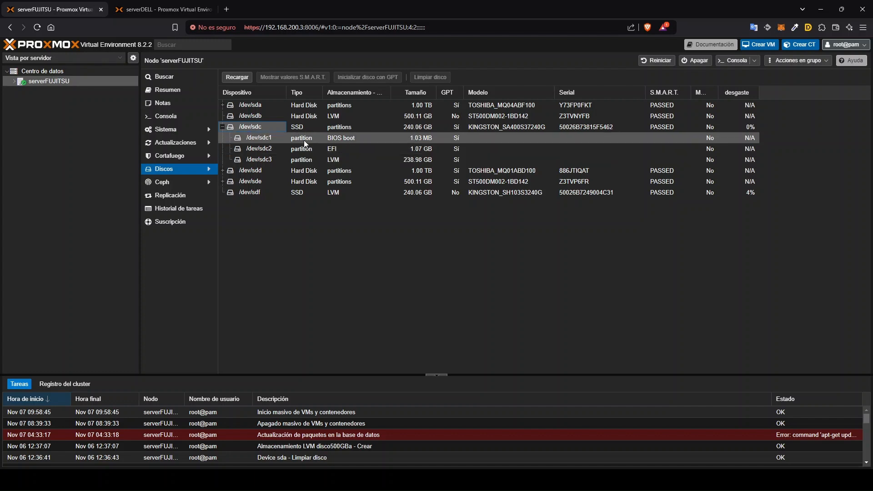
{"action": "left_click", "coordinate": [222, 171]}
{"action": "left_click", "coordinate": [223, 171]}
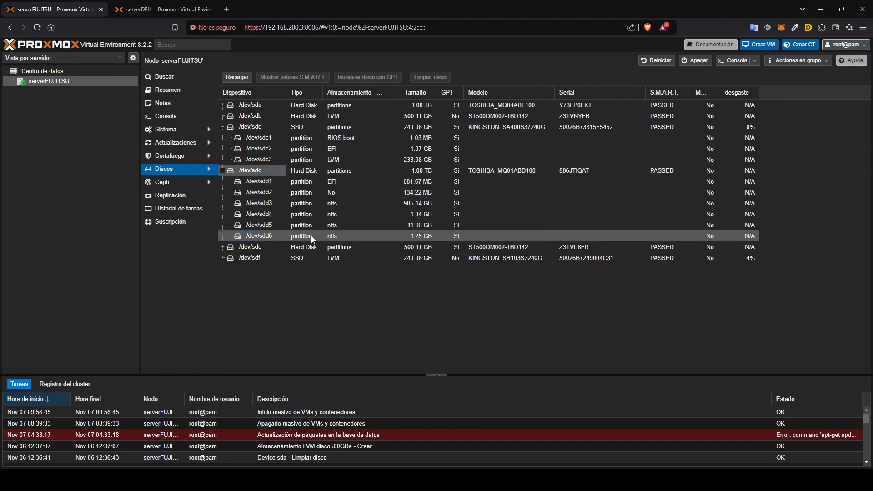
{"action": "left_click", "coordinate": [223, 171]}
{"action": "left_click", "coordinate": [222, 182]}
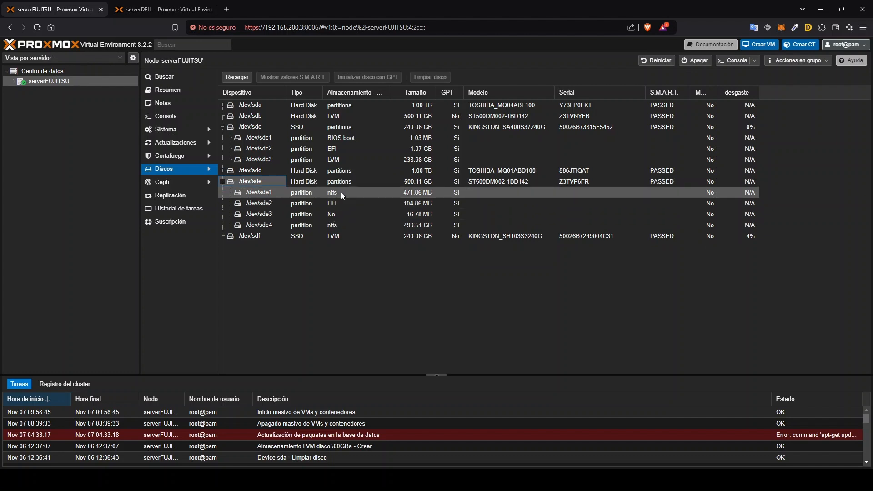
{"action": "left_click", "coordinate": [222, 182]}
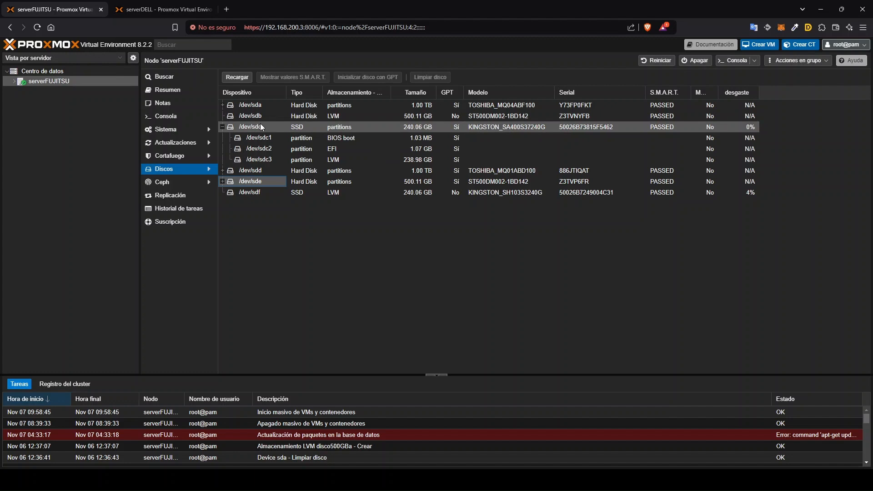
{"action": "left_click", "coordinate": [223, 127]}
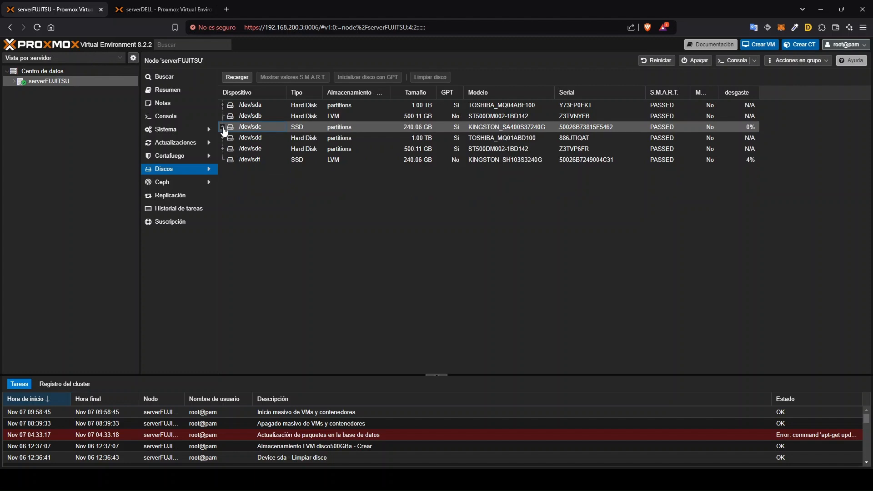
Step: Wipe the disks /dev/sda and /dev/sdb on serverFUJITSU
{"action": "left_click", "coordinate": [264, 105]}
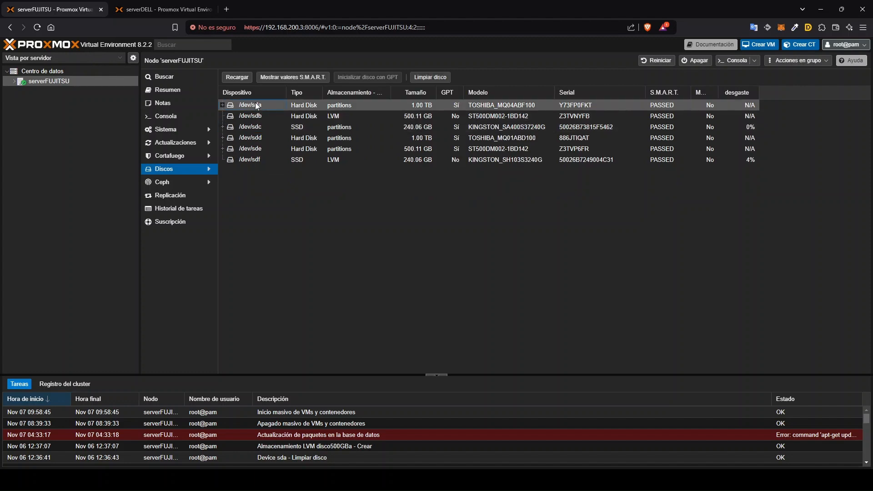
{"action": "left_click", "coordinate": [430, 78]}
{"action": "left_click", "coordinate": [418, 292]}
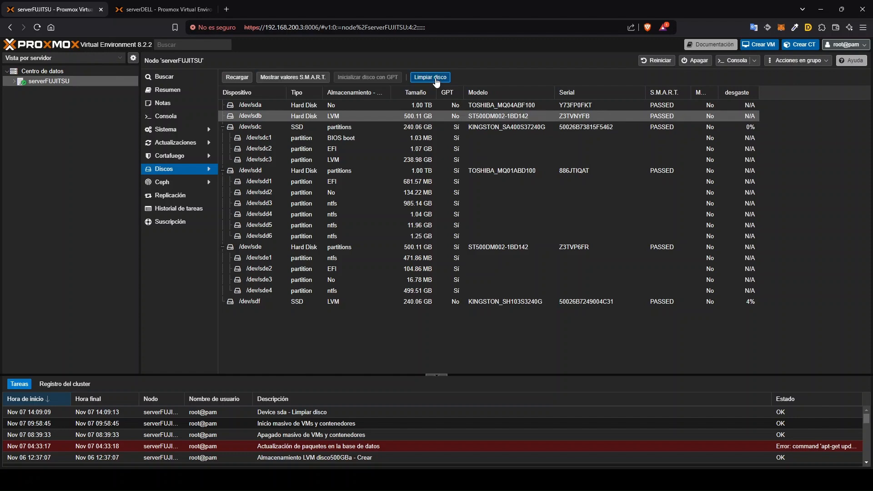
{"action": "left_click", "coordinate": [436, 78]}
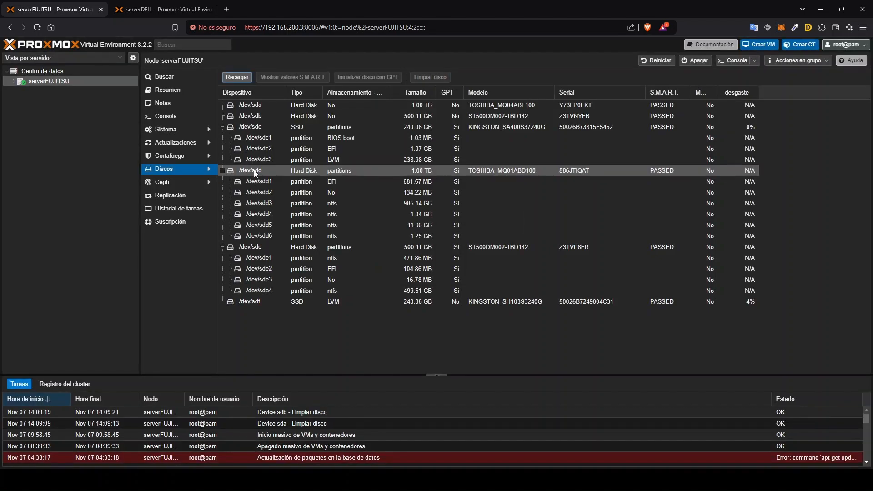
Step: Wipe the disks /dev/sdd and /dev/sde on serverFUJITSU, including all their partitions
{"action": "left_click", "coordinate": [254, 171]}
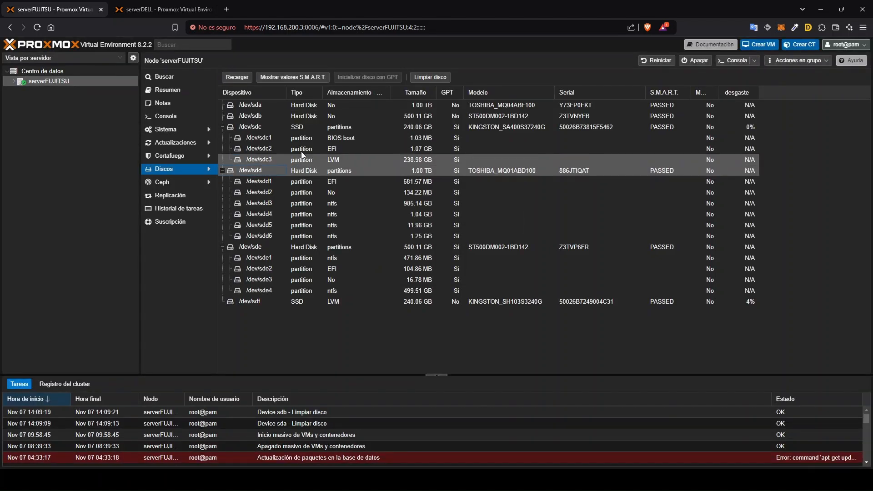
{"action": "left_click", "coordinate": [430, 77]}
{"action": "left_click", "coordinate": [418, 294]}
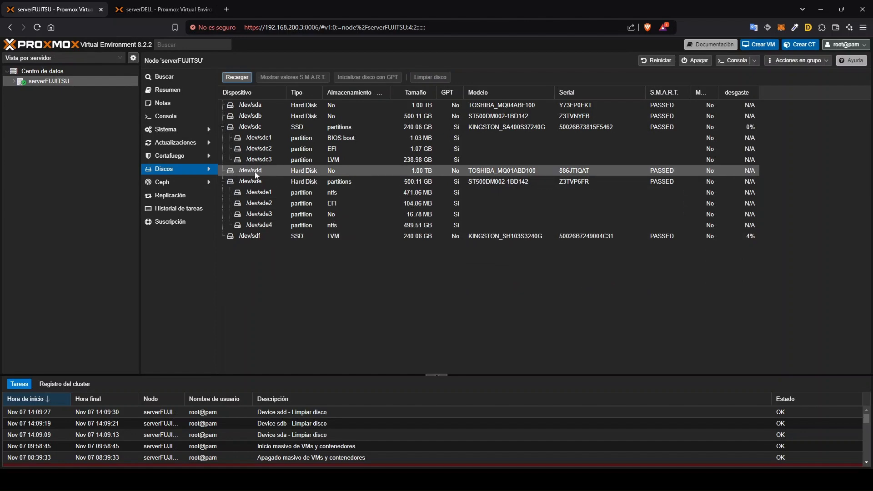
{"action": "left_click", "coordinate": [260, 182]}
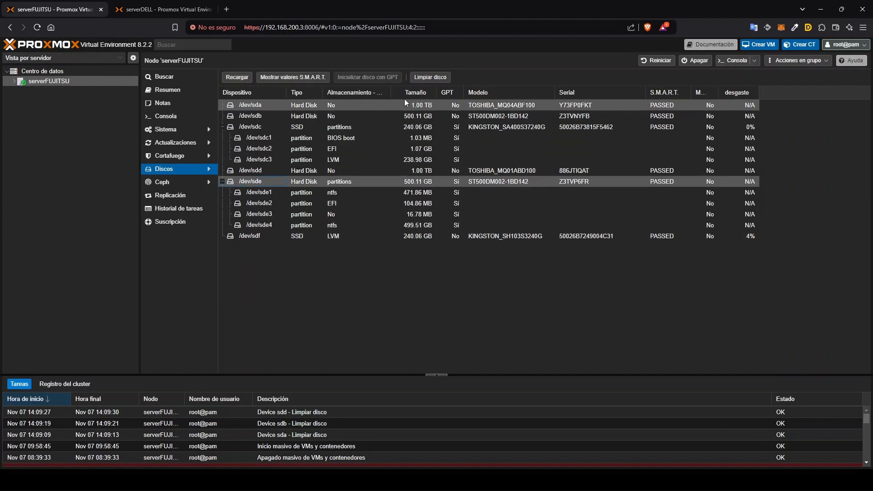
{"action": "left_click", "coordinate": [430, 77]}
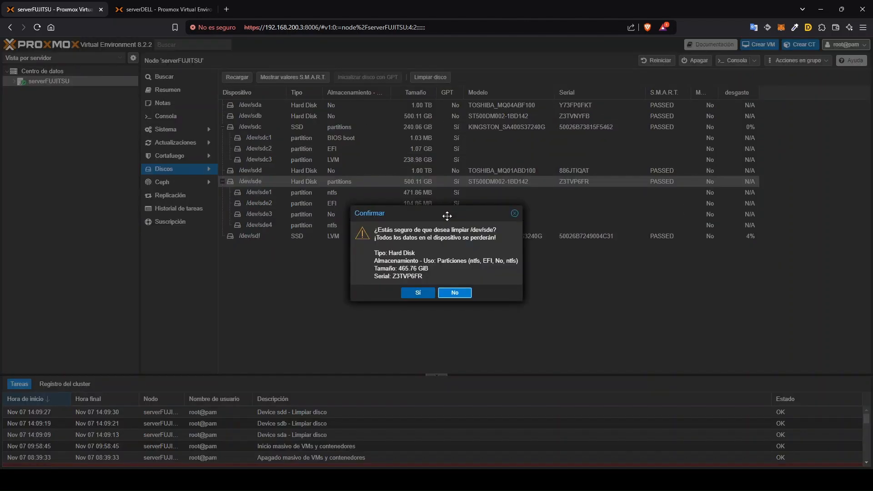
{"action": "left_click", "coordinate": [421, 297]}
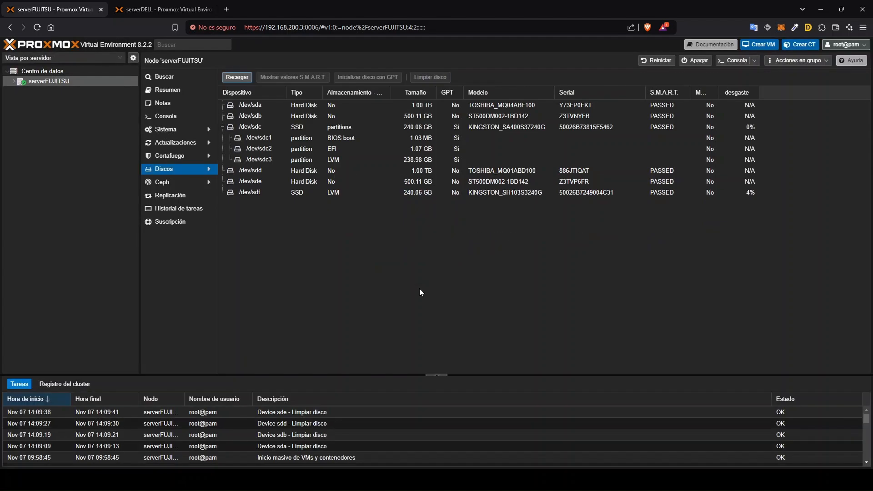
Step: Wipe the SSD /dev/sdf and collapse the partitions of /dev/sdc in the disk list
{"action": "left_click", "coordinate": [247, 192]}
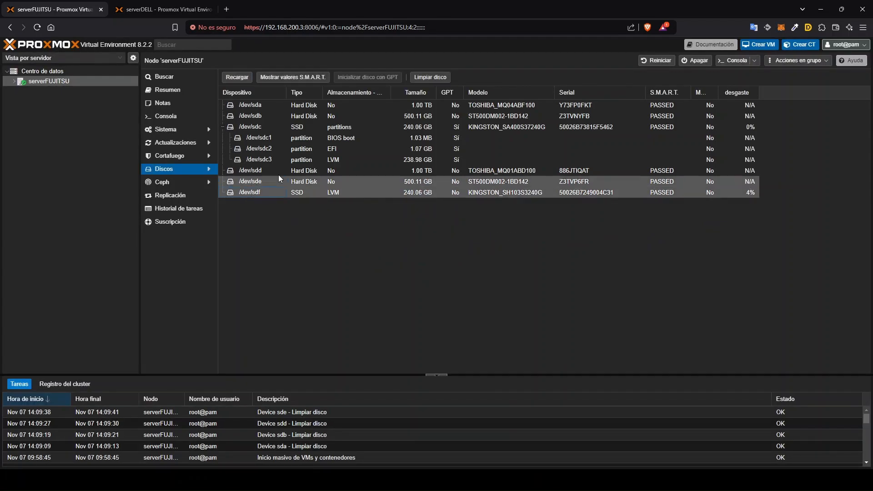
{"action": "left_click", "coordinate": [432, 78]}
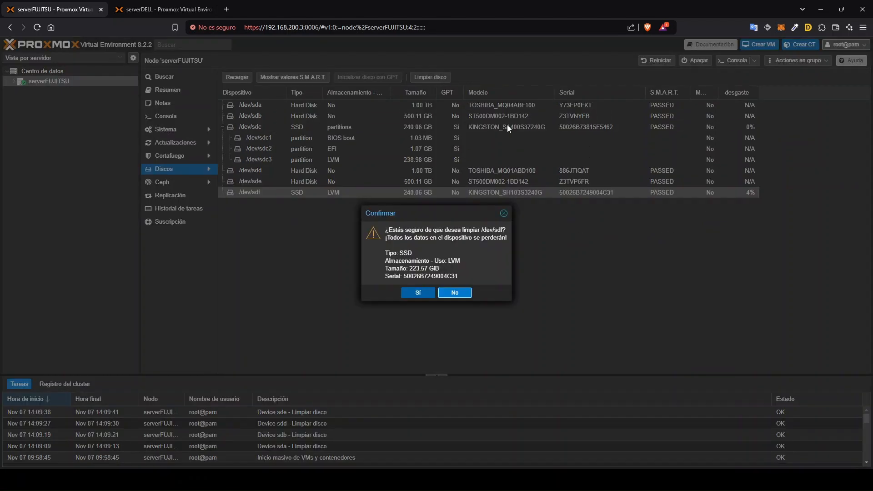
{"action": "left_click", "coordinate": [426, 291]}
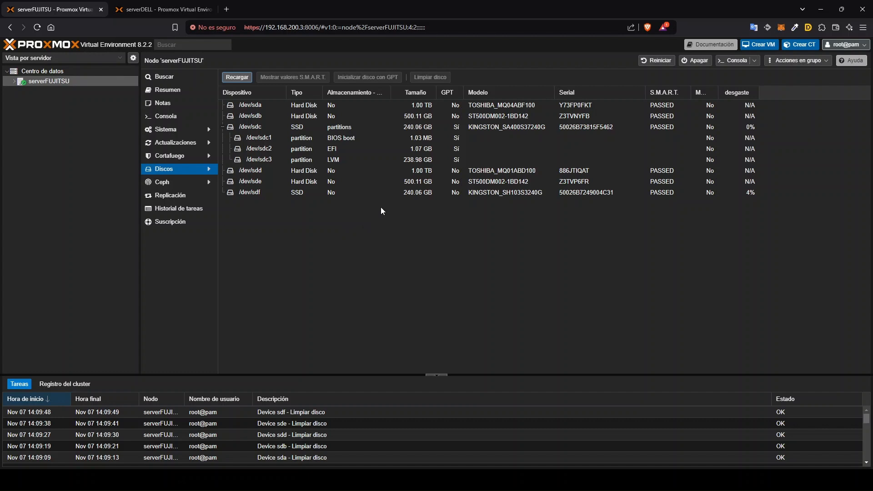
{"action": "left_click", "coordinate": [223, 128]}
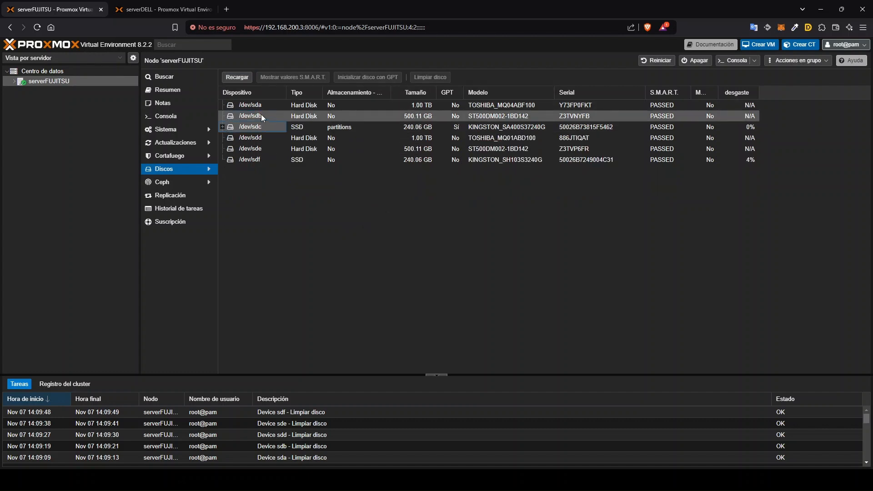
{"action": "left_click", "coordinate": [257, 103]}
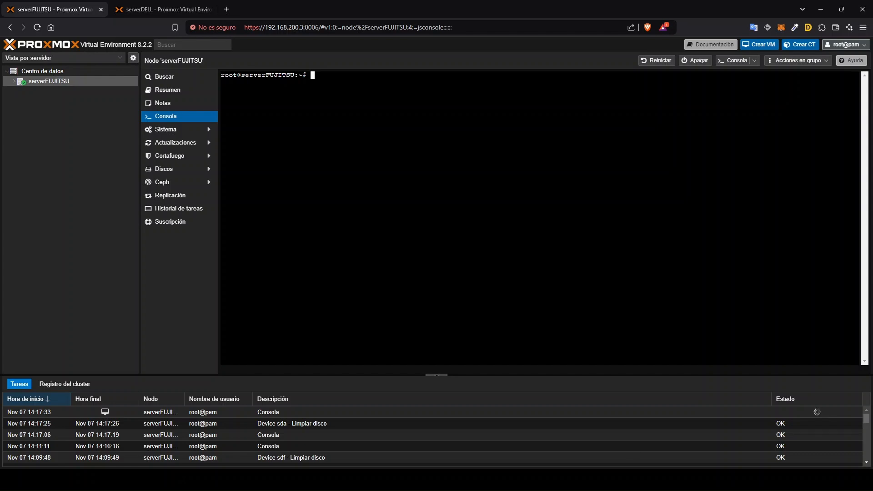
Step: In the serverFUJITSU console, list the block devices with lsblk and format /dev/sda as ext4 with mkfs.ext4
{"action": "left_click", "coordinate": [175, 118]}
{"action": "left_click", "coordinate": [403, 239]}
{"action": "type", "text": "lsblk"}
{"action": "key", "text": "Return"}
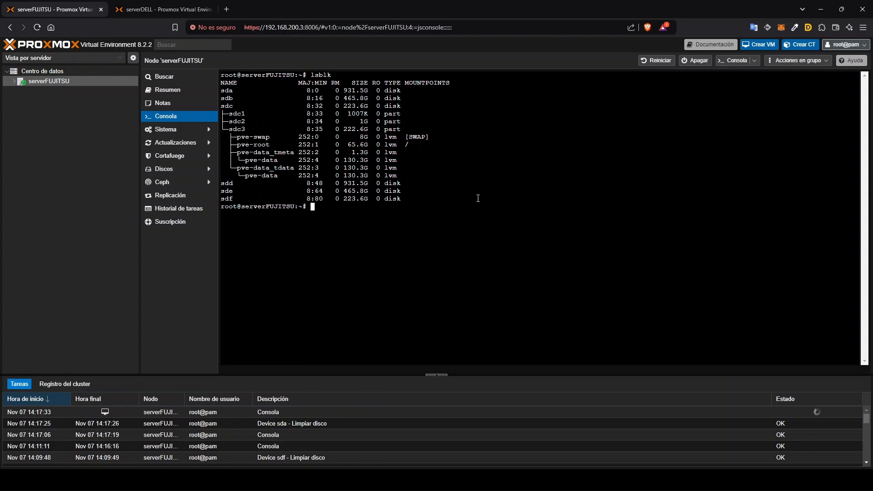
{"action": "type", "text": "mkfs.ext4 /dev/sda"}
{"action": "key", "text": "Return"}
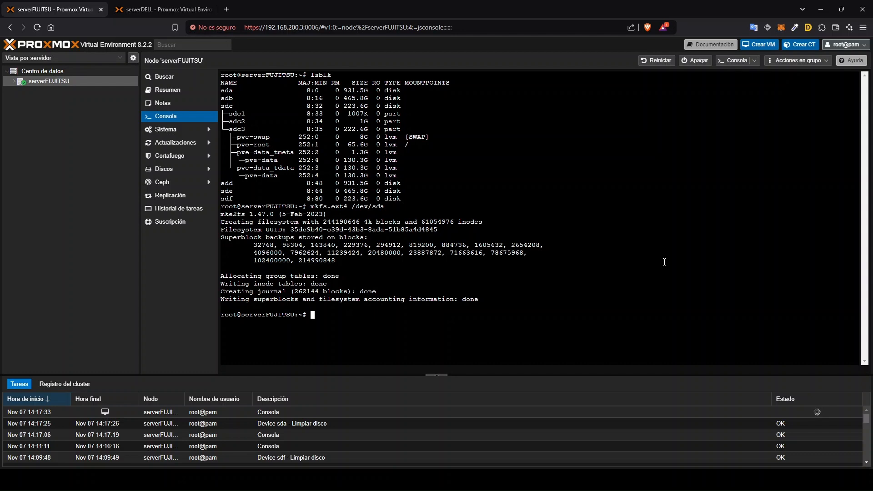
Step: Create the mount directory /mnt/sda and check it by listing /mnt
{"action": "type", "text": "mkdir /mnt/sda"}
{"action": "key", "text": "Return"}
{"action": "type", "text": "ls /mnt"}
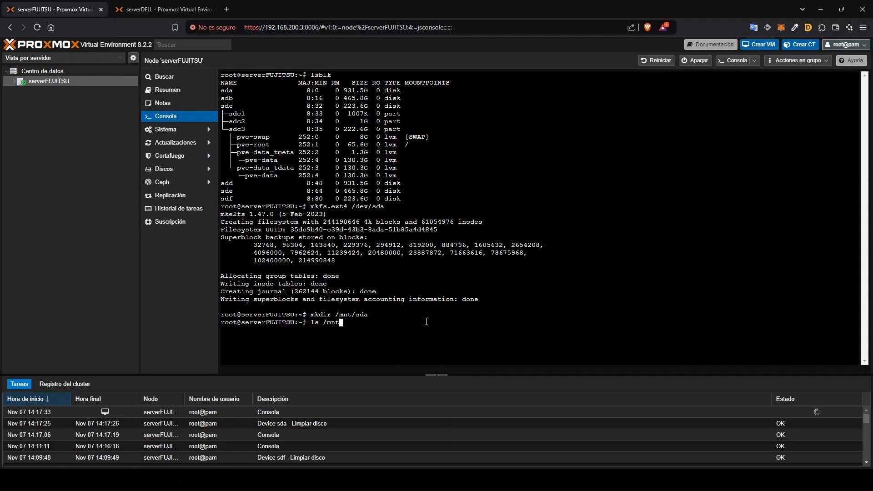
{"action": "key", "text": "Return"}
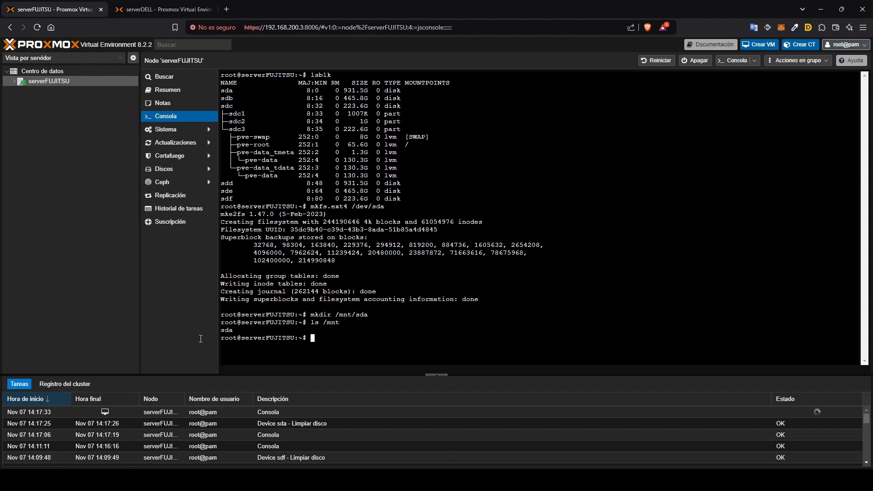
{"action": "left_click_drag", "start_coordinate": [259, 333], "coordinate": [214, 328]}
{"action": "left_click", "coordinate": [327, 341]}
Step: Mount /dev/sda on /mnt/sda and check its mount point with lsblk
{"action": "type", "text": "mount /dev/sda /mnt/sda"}
{"action": "key", "text": "Return"}
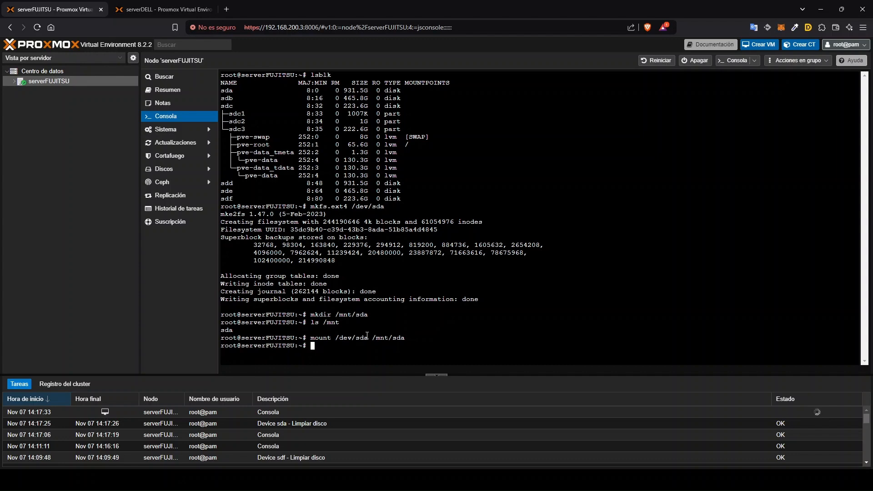
{"action": "type", "text": "lsblk"}
{"action": "key", "text": "Return"}
{"action": "left_click_drag", "start_coordinate": [437, 246], "coordinate": [220, 252]}
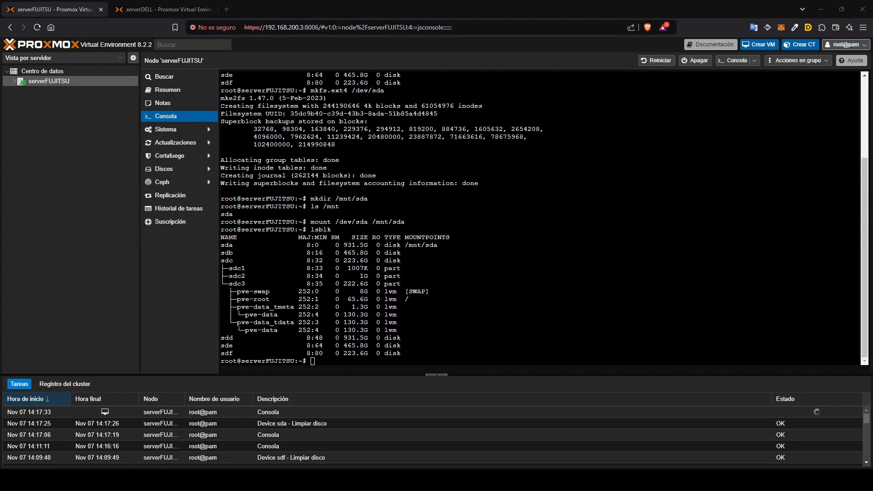
{"action": "key", "text": "alt+Tab"}
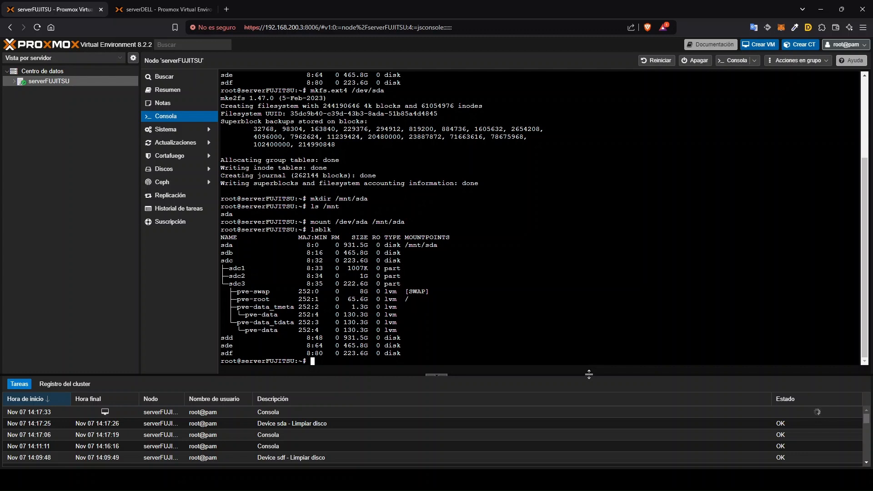
Step: Append the line "/dev/sda /mnt/sda ext4 defaults 0 2" to /etc/fstab with nano, save the file and exit
{"action": "type", "text": "nano /etc/fstab"}
{"action": "key", "text": "Return"}
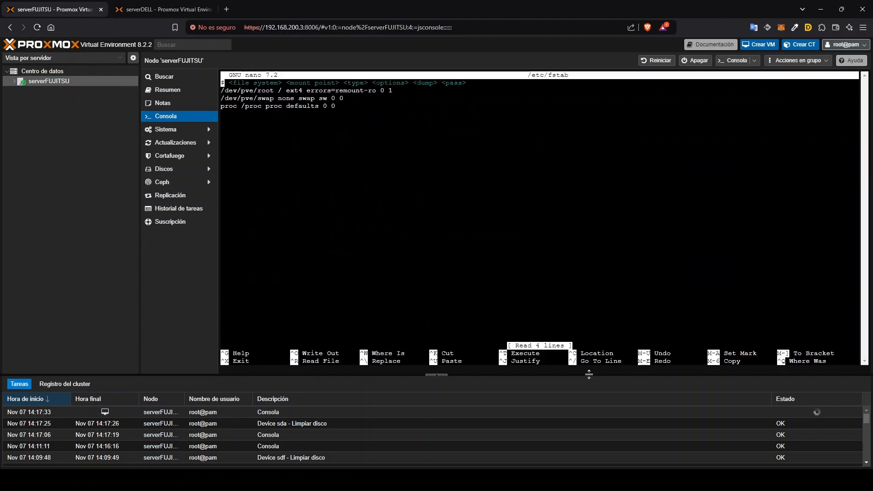
{"action": "key", "text": "Down"}
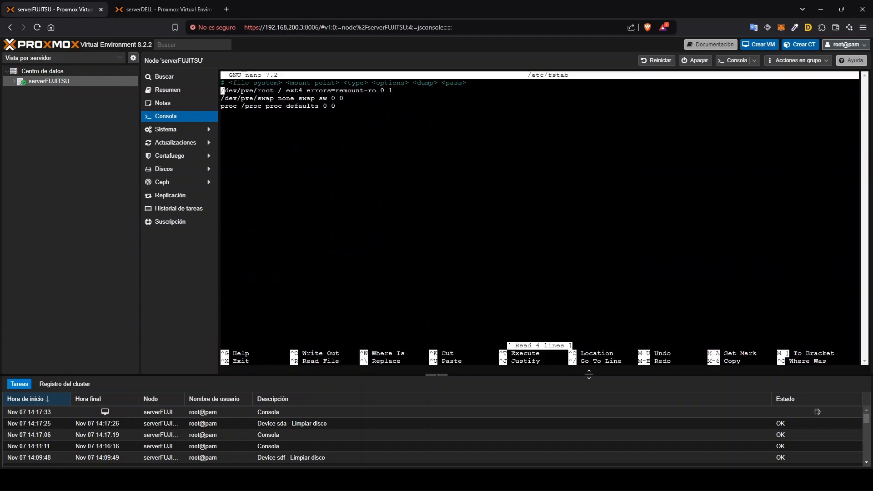
{"action": "key", "text": "Down"}
{"action": "key", "text": "Down"}
{"action": "key", "text": "Down"}
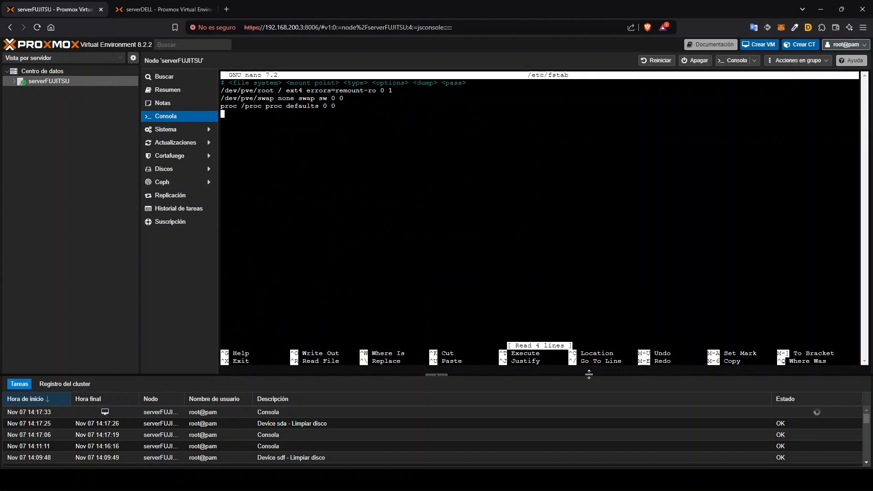
{"action": "type", "text": "/dev/sda /mnt/sda"}
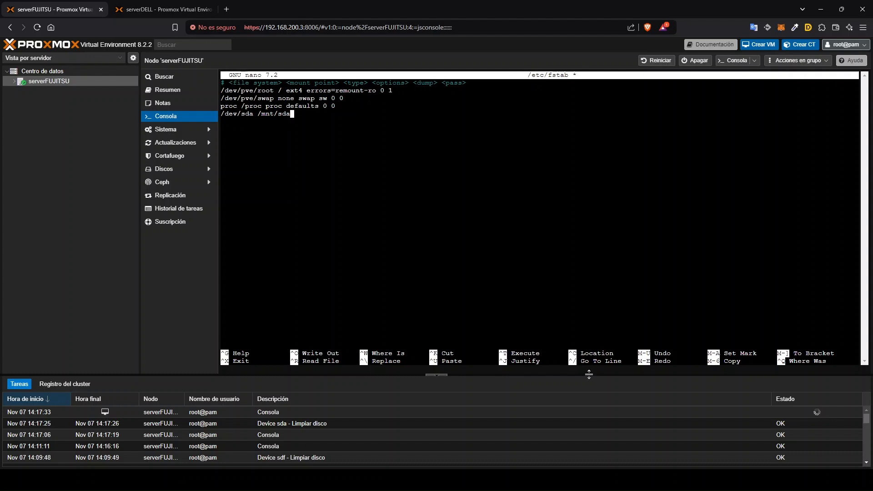
{"action": "type", "text": " ext"}
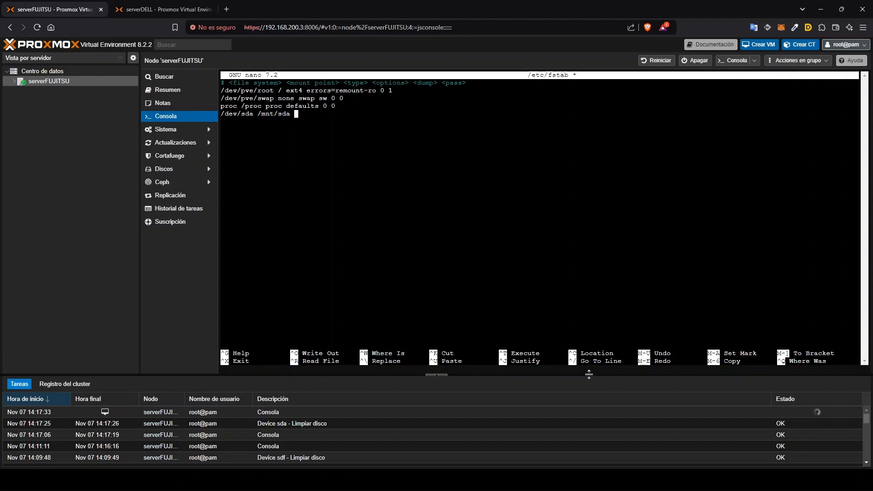
{"action": "type", "text": "4 defaults 0 2"}
{"action": "key", "text": "ctrl+o"}
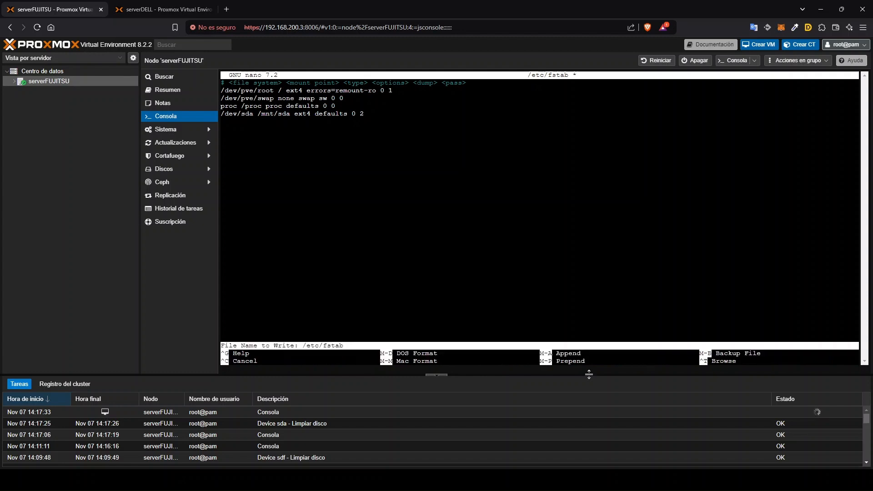
{"action": "key", "text": "Return"}
{"action": "key", "text": "ctrl+x"}
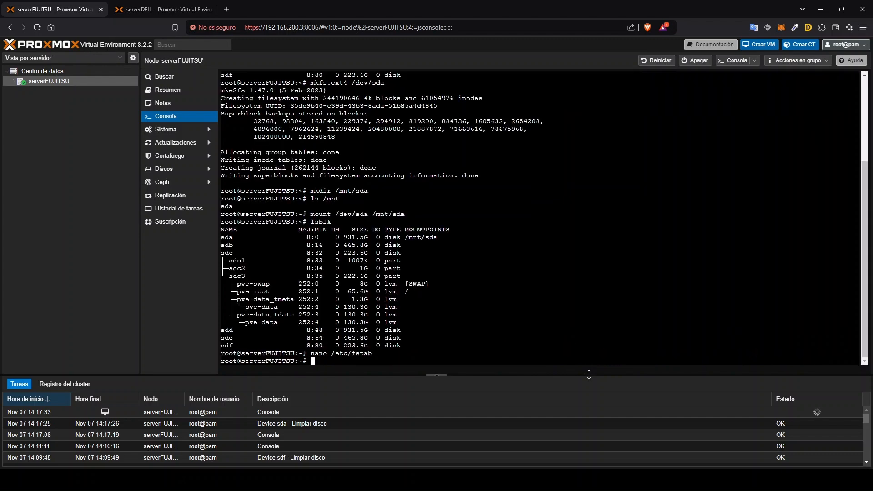
Step: Check the mounted file systems with df -h and compare the sda entry in the lsblk output
{"action": "type", "text": "df -h"}
{"action": "key", "text": "Return"}
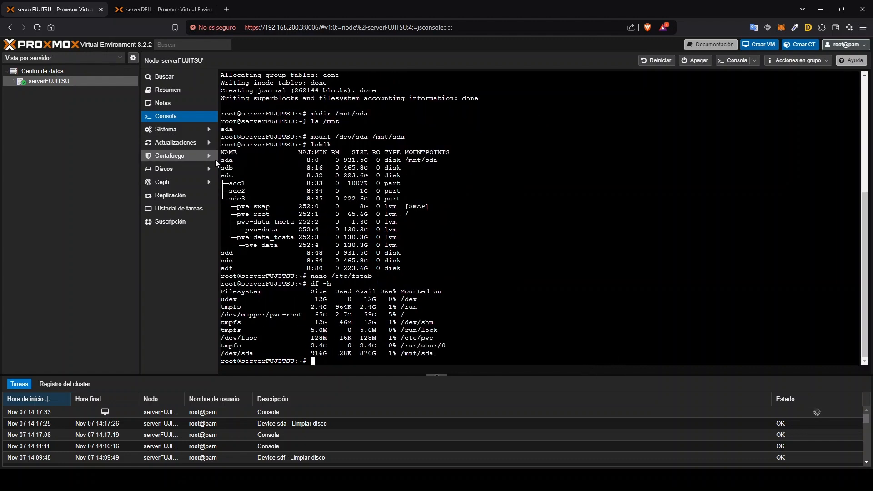
{"action": "left_click_drag", "start_coordinate": [221, 159], "coordinate": [441, 184]}
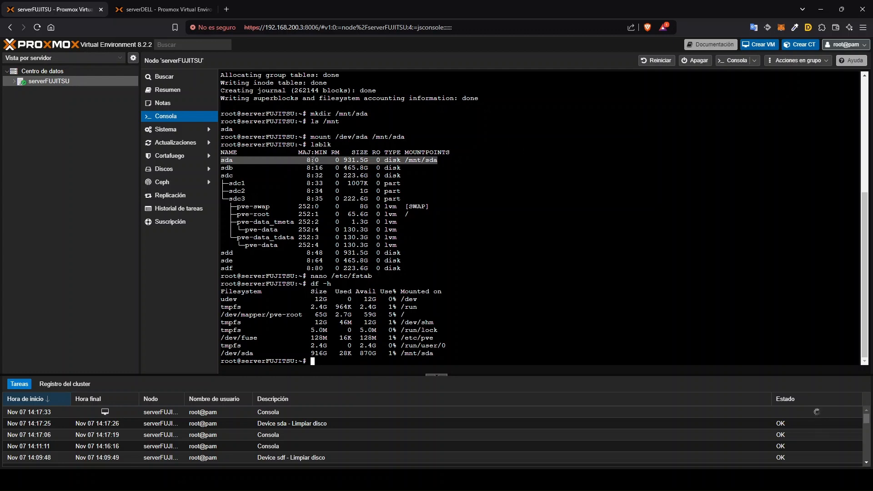
{"action": "left_click", "coordinate": [285, 160]}
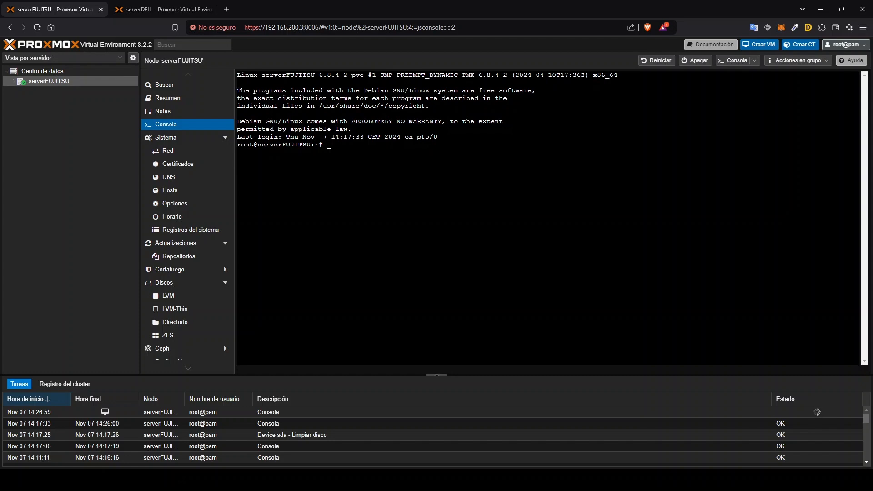
Step: Begin a new Directorio storage under Centro de datos with the ID sda1TB and the directory /mnt/sda
{"action": "left_click", "coordinate": [47, 71]}
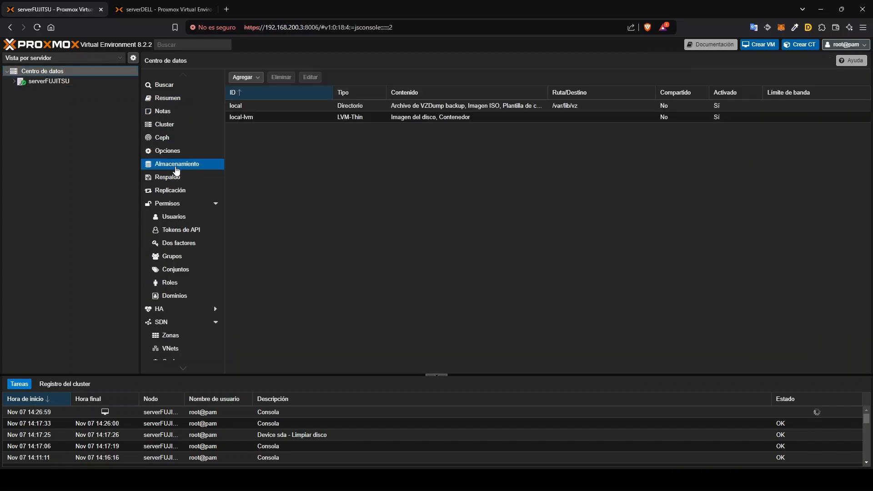
{"action": "left_click", "coordinate": [255, 79]}
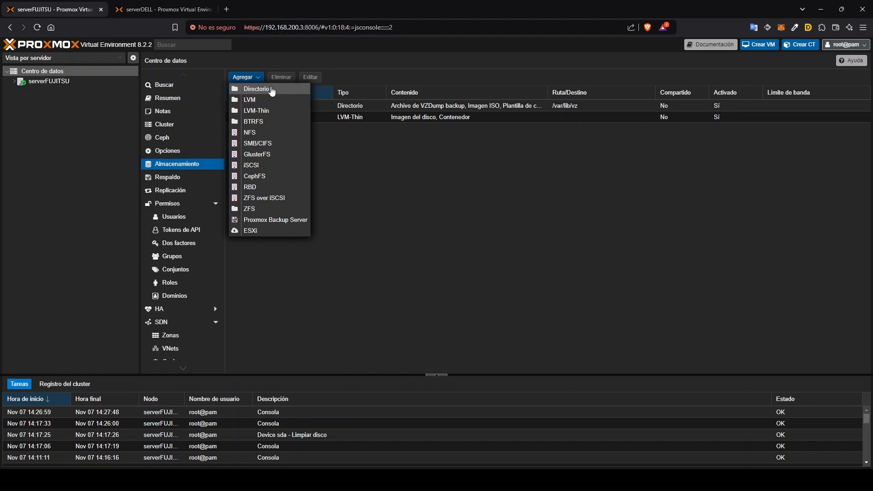
{"action": "left_click", "coordinate": [272, 91]}
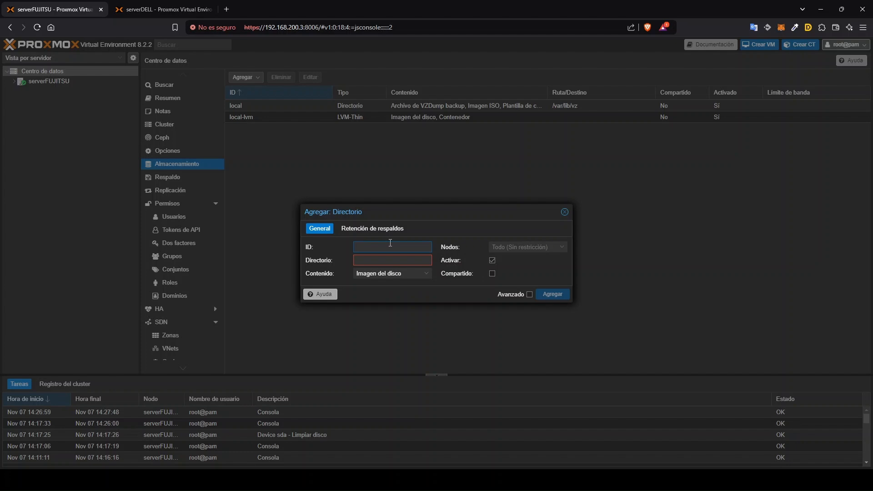
{"action": "type", "text": "sda1TB"}
{"action": "key", "text": "Tab"}
{"action": "type", "text": "/mnt"}
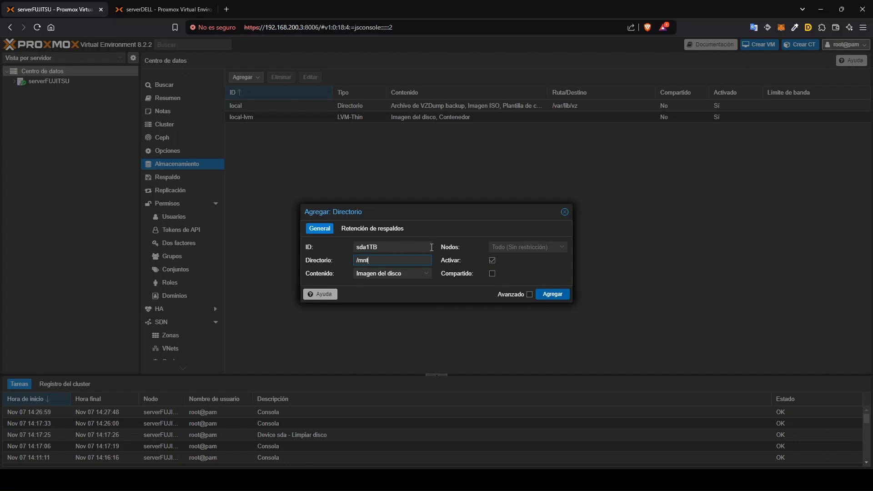
{"action": "type", "text": "/sda"}
Step: Set the storage content to Imagen del disco, Imagen ISO, Plantilla de contenedor, Archivo de VZDump backup and Contenedor, and add the storage
{"action": "left_click", "coordinate": [427, 276]}
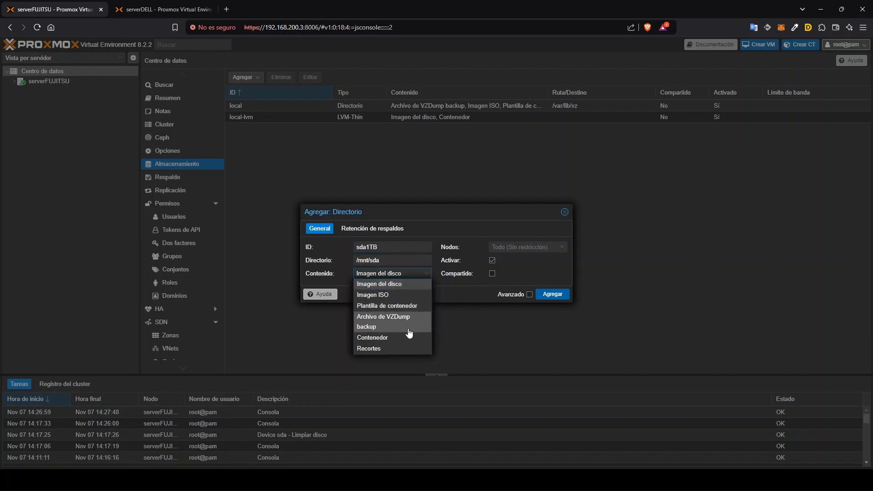
{"action": "left_click", "coordinate": [415, 286]}
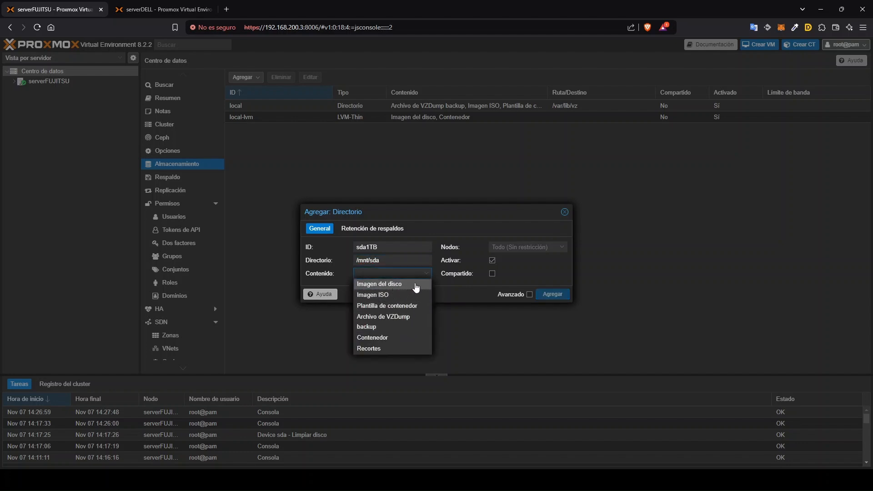
{"action": "left_click", "coordinate": [406, 299]}
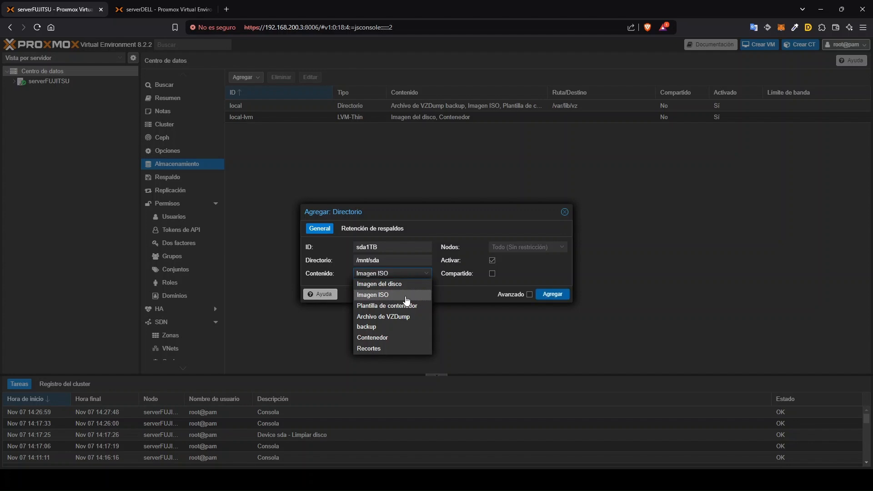
{"action": "left_click", "coordinate": [417, 310]}
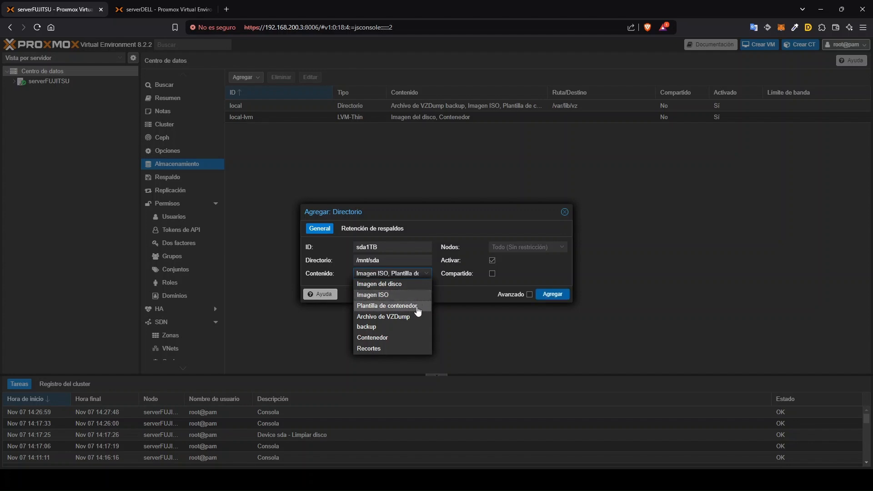
{"action": "left_click", "coordinate": [387, 329]}
{"action": "left_click", "coordinate": [392, 339]}
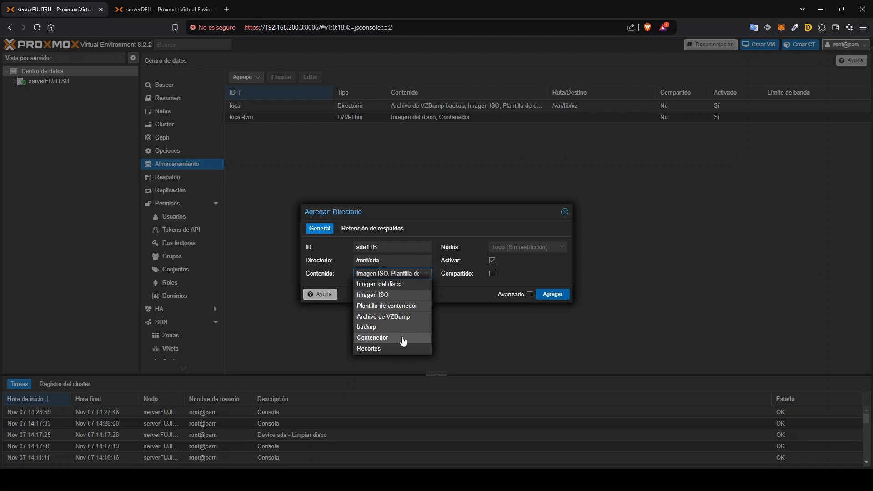
{"action": "left_click", "coordinate": [469, 296]}
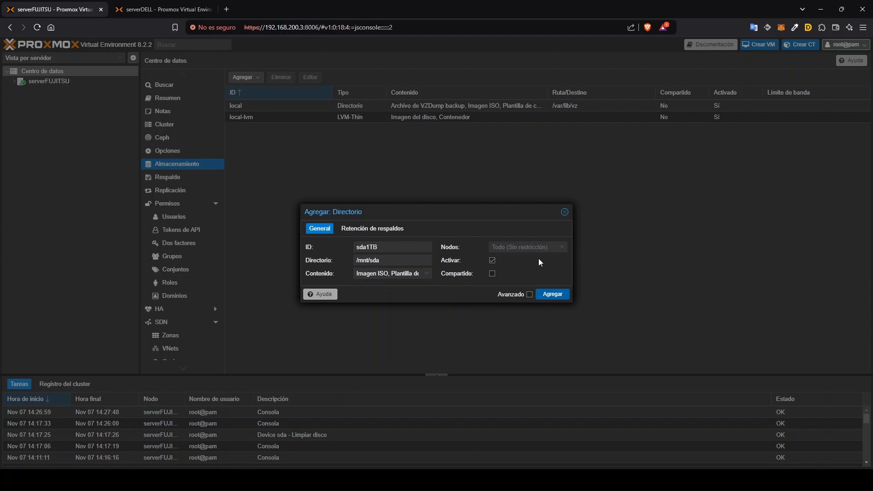
{"action": "left_click", "coordinate": [563, 295]}
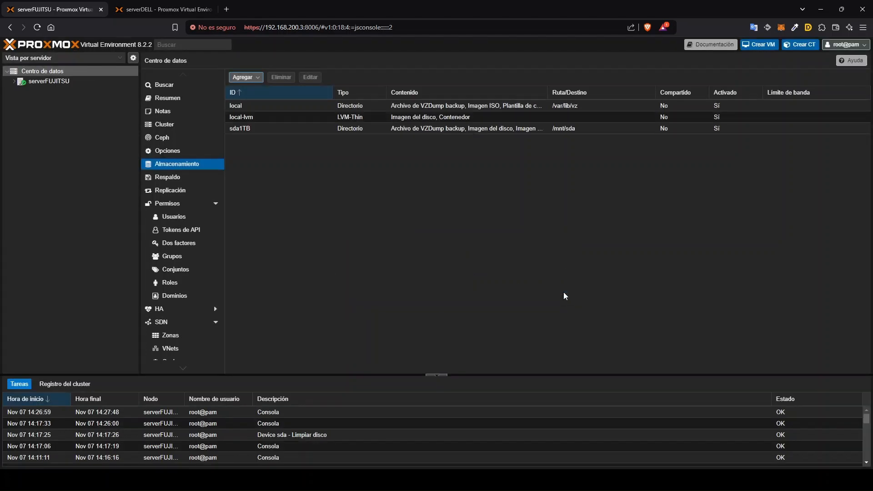
Step: Expand serverFUJITSU in the server tree and check the status of the sda1TB storage
{"action": "left_click", "coordinate": [14, 82]}
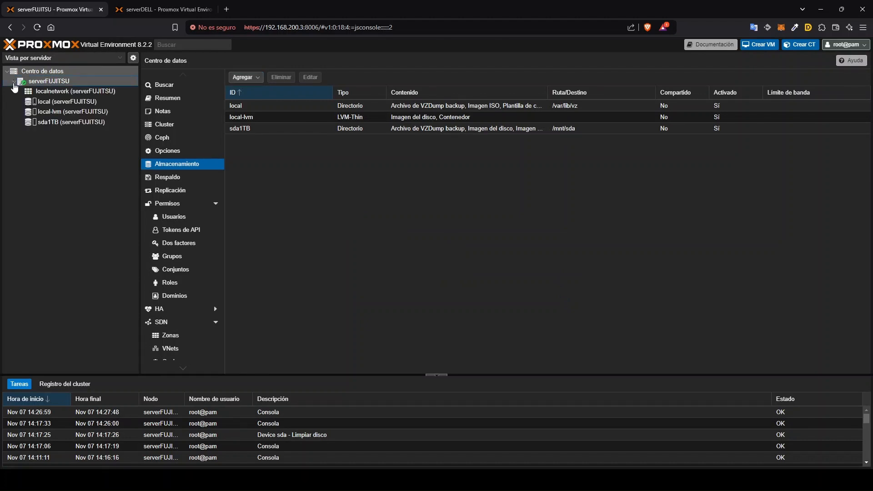
{"action": "mouse_move", "coordinate": [38, 124]}
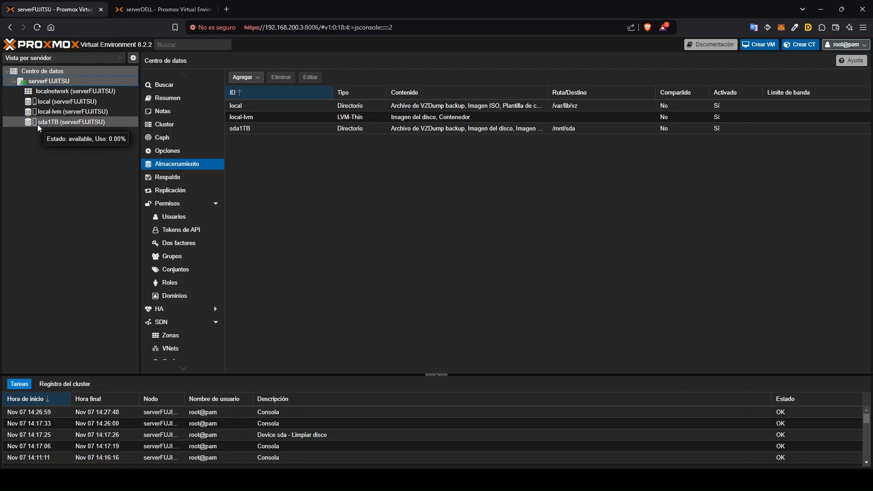